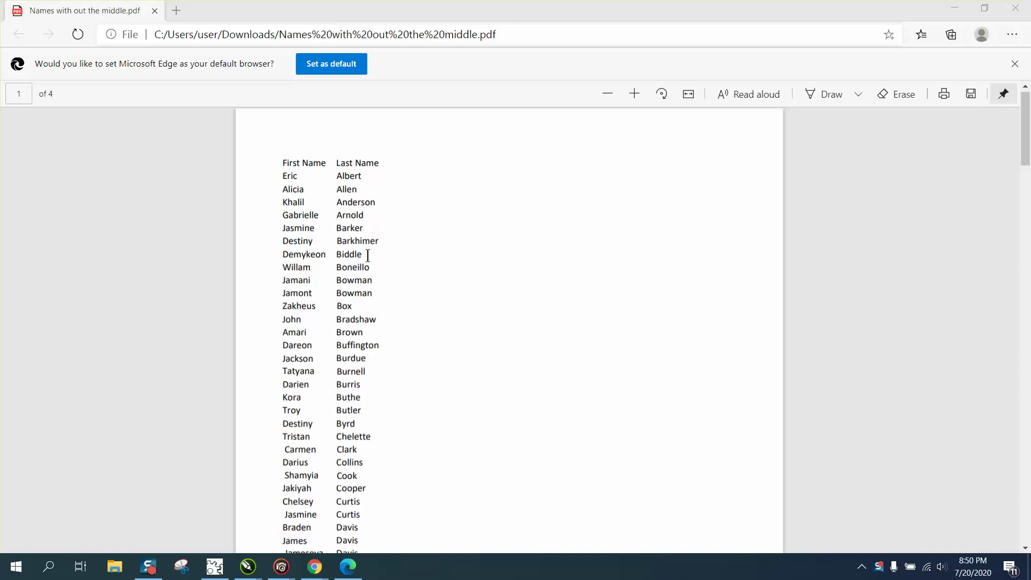
Select every first and last name on the PDF page and copy them to the clipboard.
{"action": "left_click", "coordinate": [360, 255]}
{"action": "key", "text": "ctrl+a"}
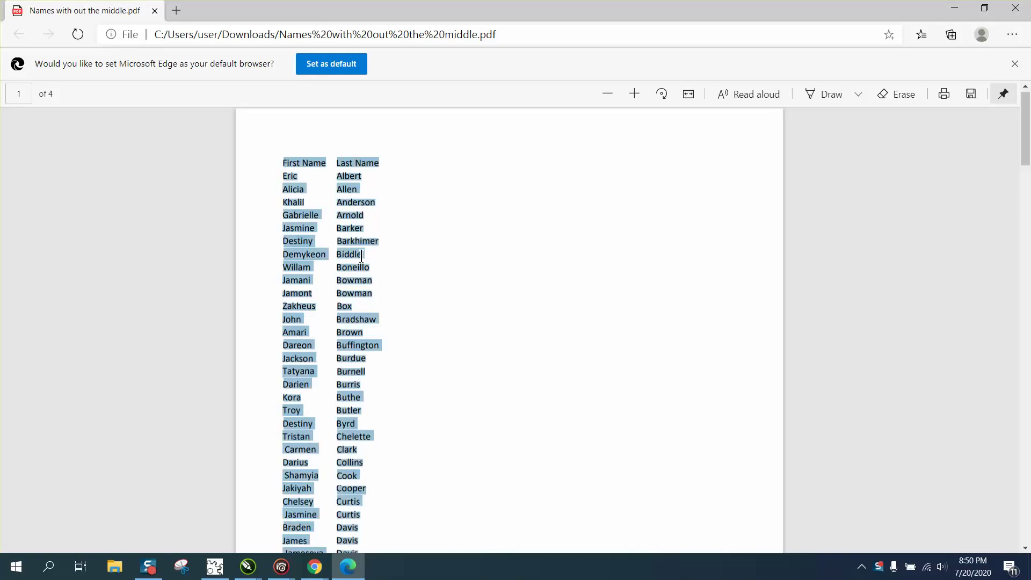
{"action": "right_click", "coordinate": [357, 218]}
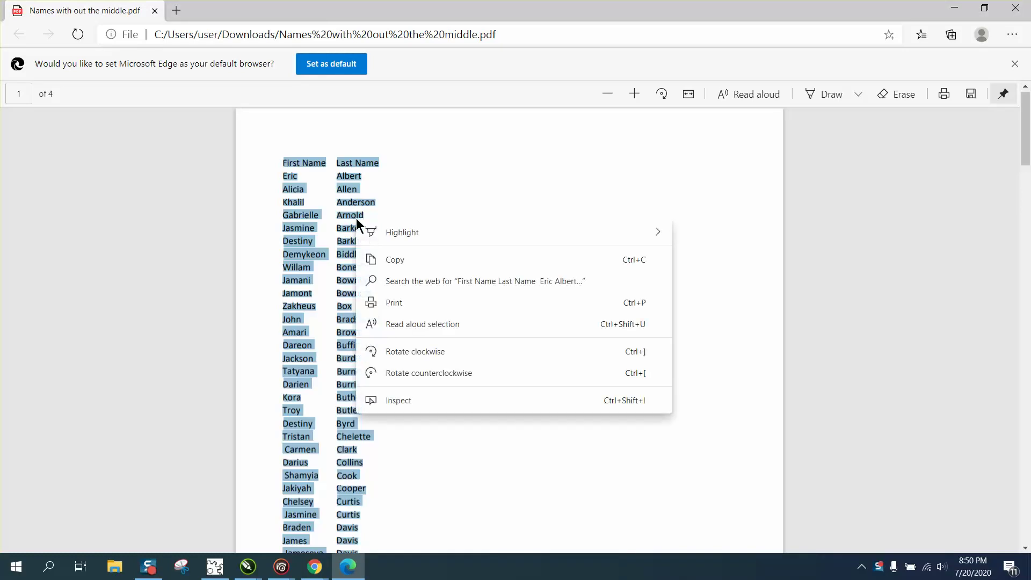
{"action": "left_click", "coordinate": [401, 260]}
{"action": "left_click", "coordinate": [248, 566]}
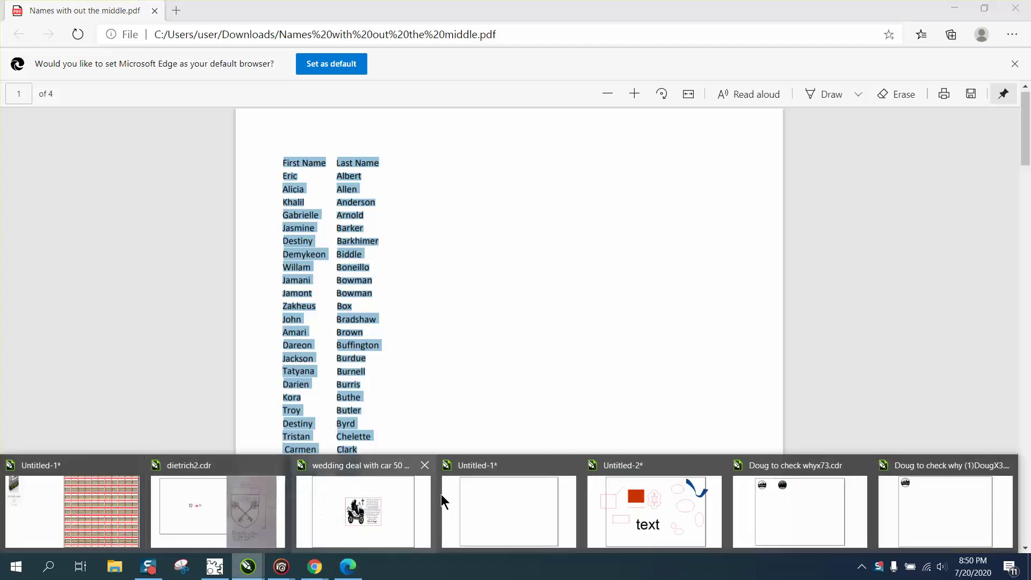
Paste the name list onto the Untitled-1 page and convert it to Arial 12 pt artistic text.
{"action": "left_click", "coordinate": [468, 493]}
{"action": "right_click", "coordinate": [410, 284]}
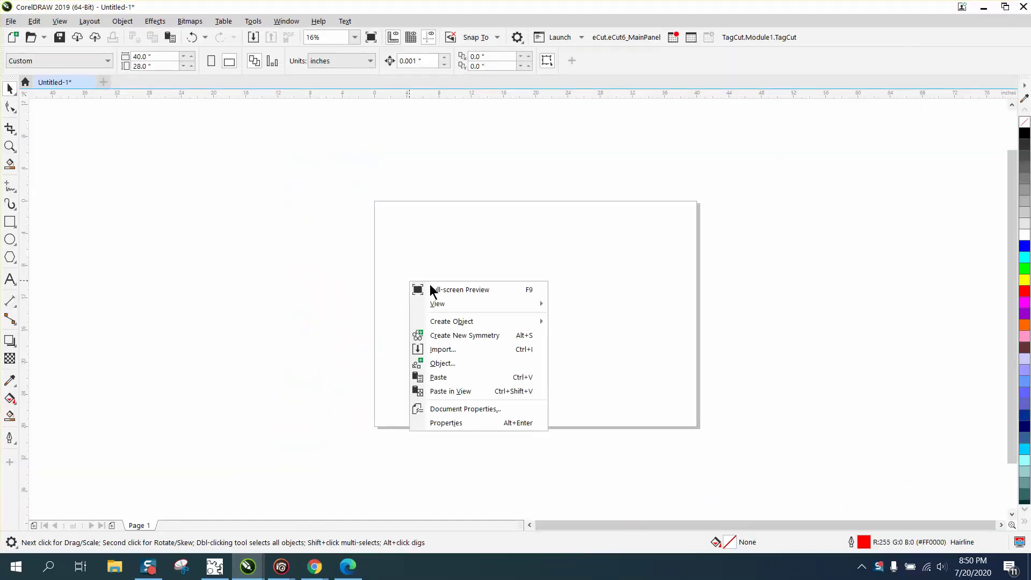
{"action": "left_click", "coordinate": [442, 378]}
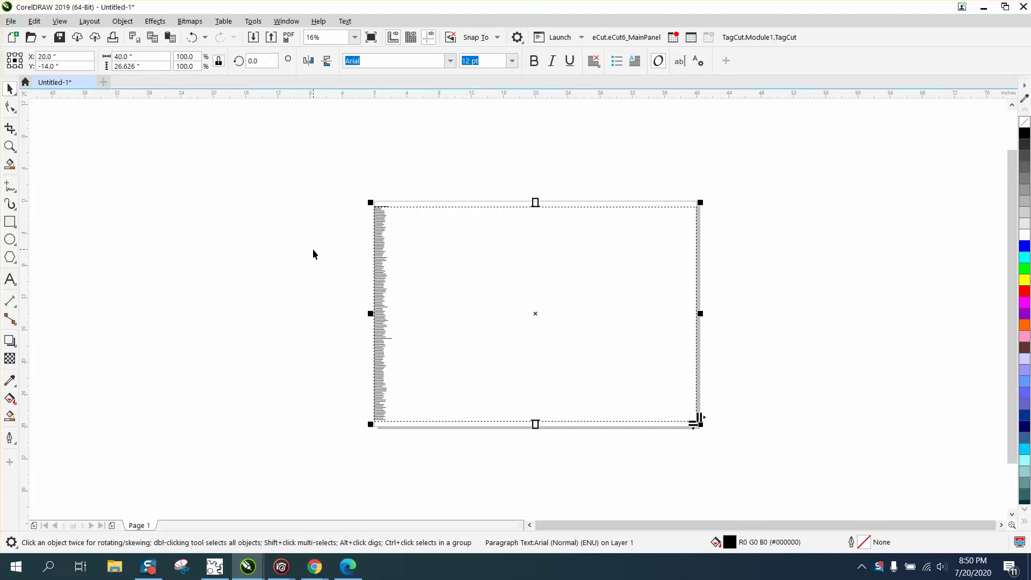
{"action": "left_click", "coordinate": [344, 21]}
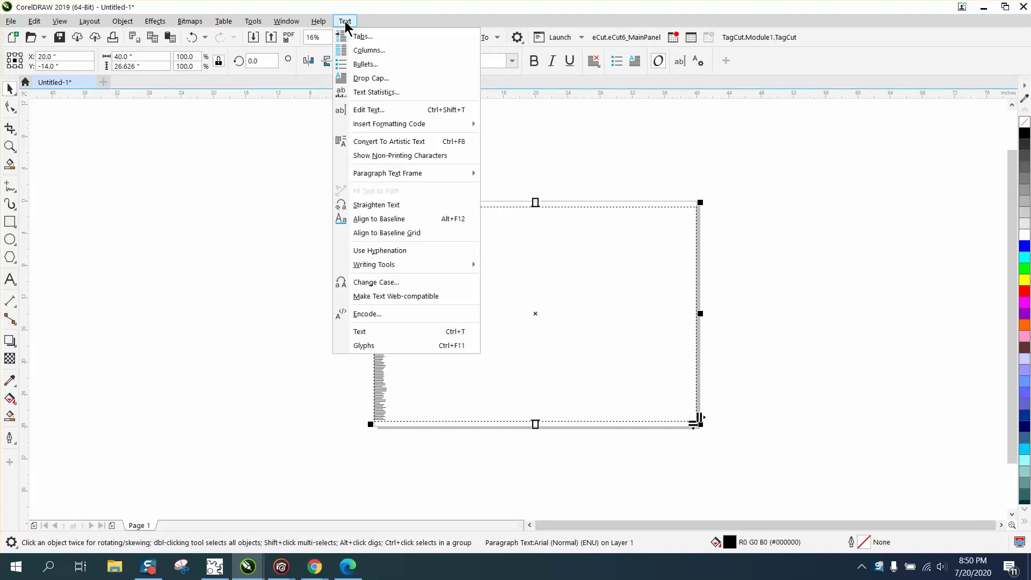
{"action": "left_click", "coordinate": [361, 143]}
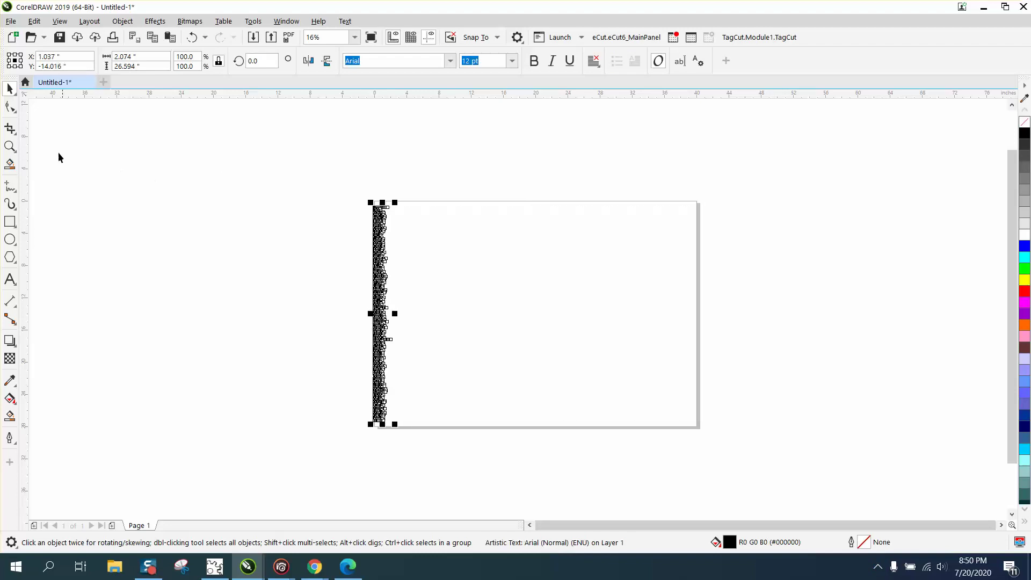
Zoom in on the top of the name list and shift the text slightly right.
{"action": "left_click", "coordinate": [10, 146]}
{"action": "left_click_drag", "start_coordinate": [345, 193], "coordinate": [440, 258]}
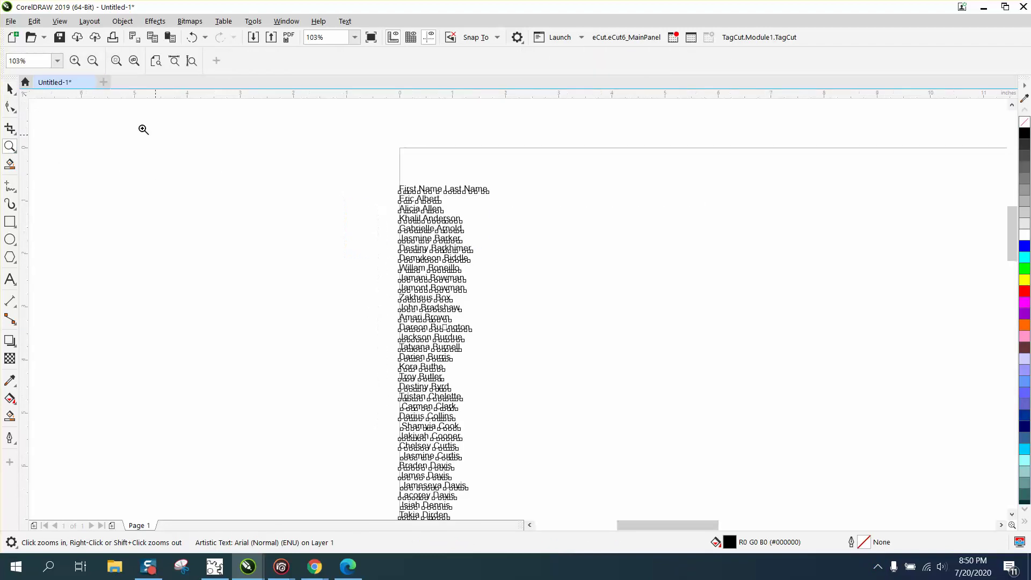
{"action": "left_click", "coordinate": [9, 89]}
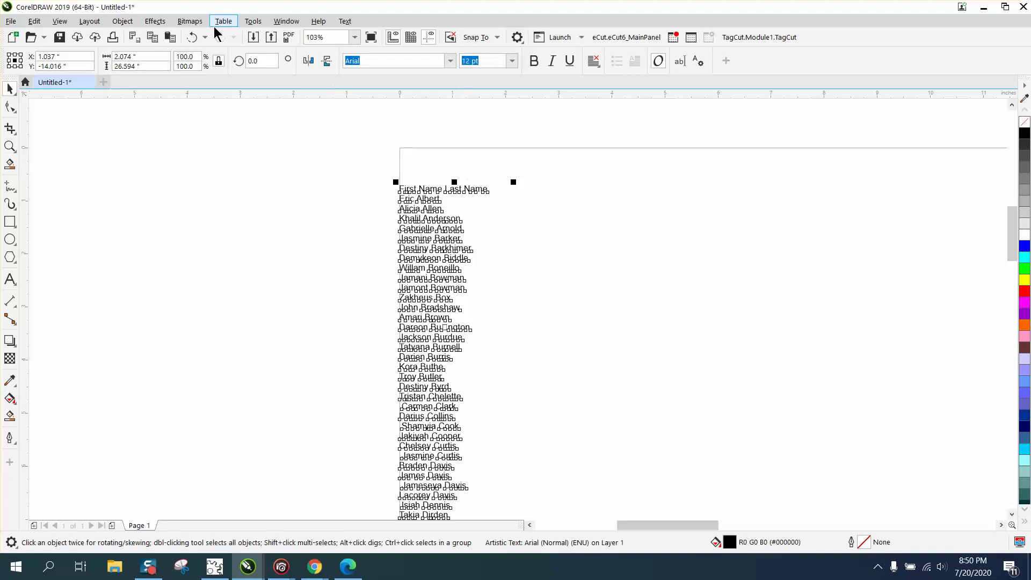
{"action": "left_click", "coordinate": [123, 22]}
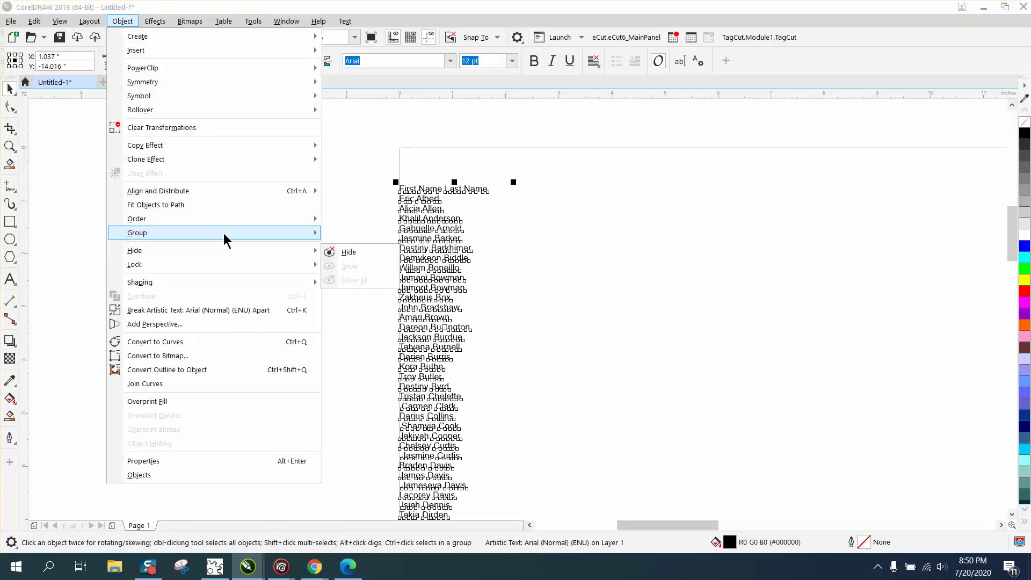
{"action": "left_click", "coordinate": [359, 188]}
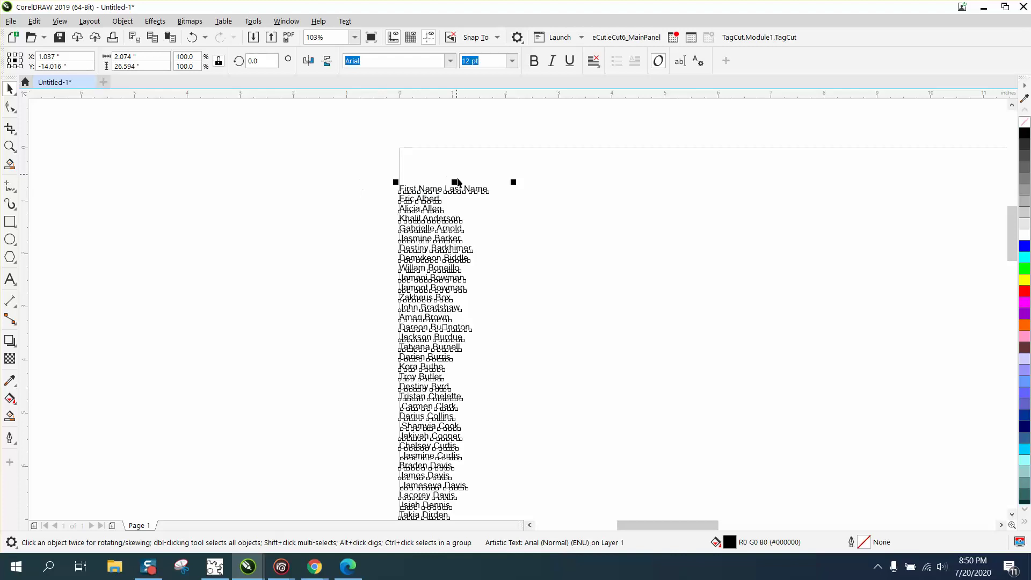
{"action": "left_click_drag", "start_coordinate": [456, 191], "coordinate": [476, 186]}
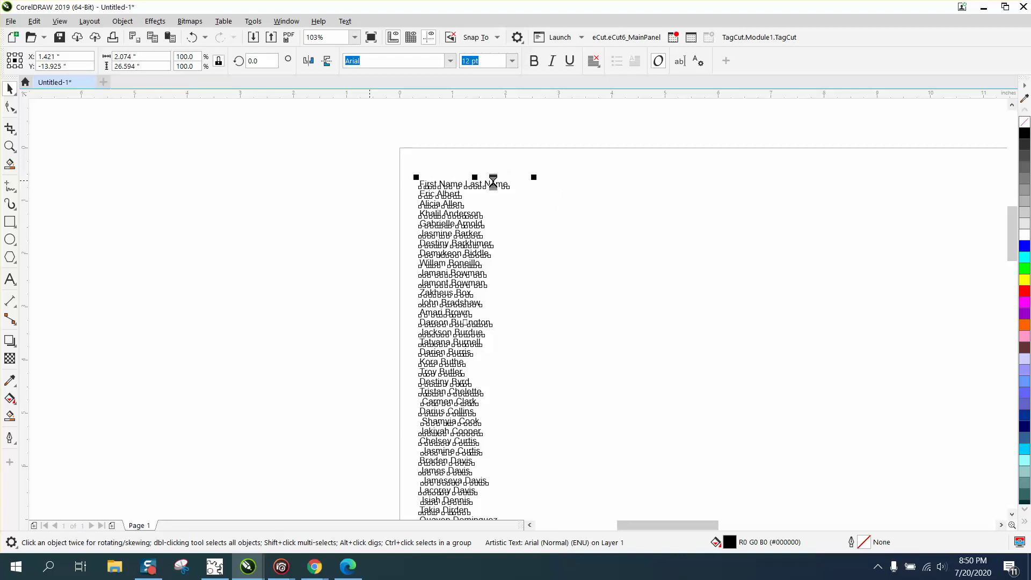
{"action": "left_click", "coordinate": [474, 188]}
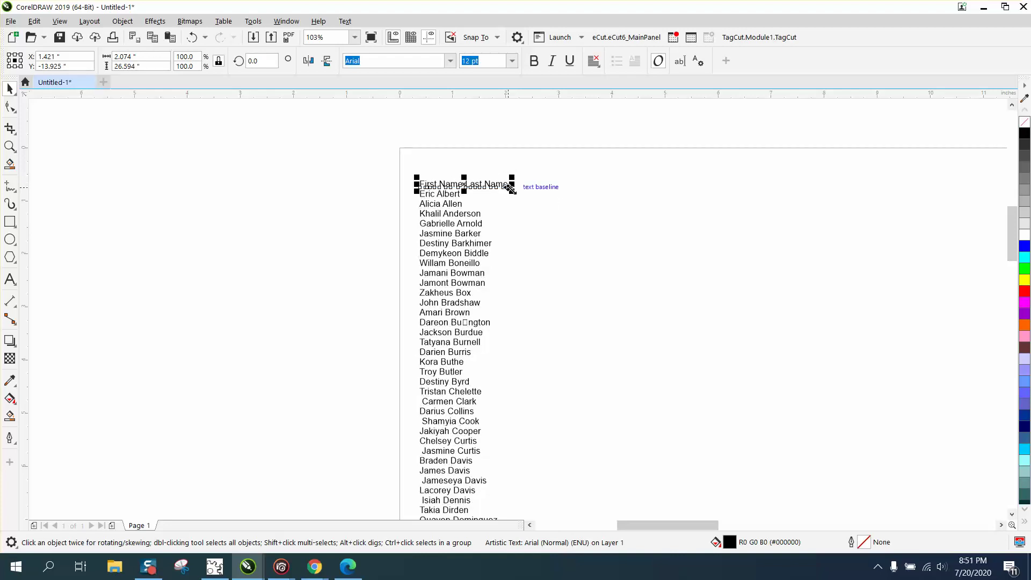
{"action": "key", "text": "Delete"}
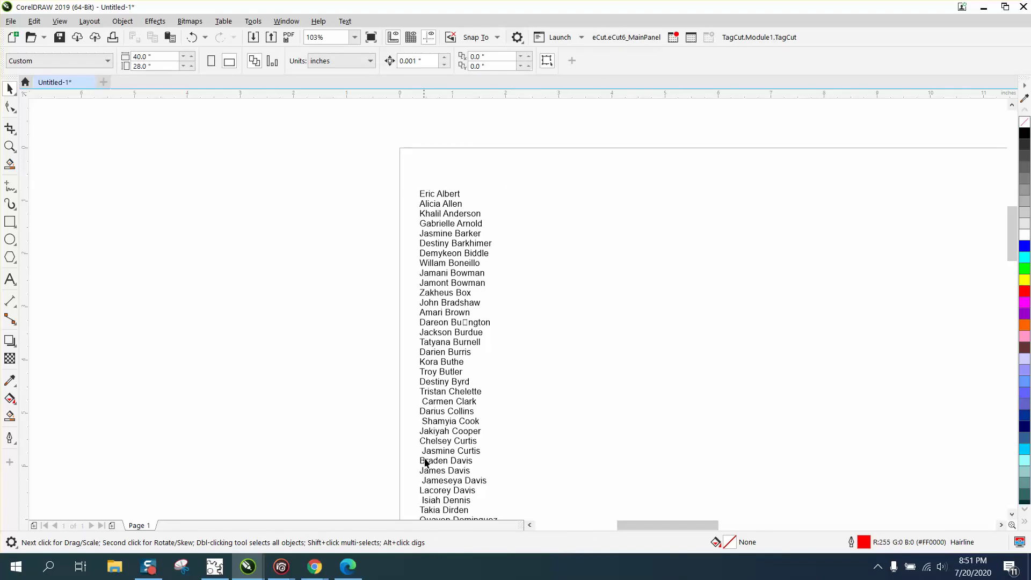
{"action": "scroll", "coordinate": [429, 455], "scroll_direction": "down", "scroll_amount": 3}
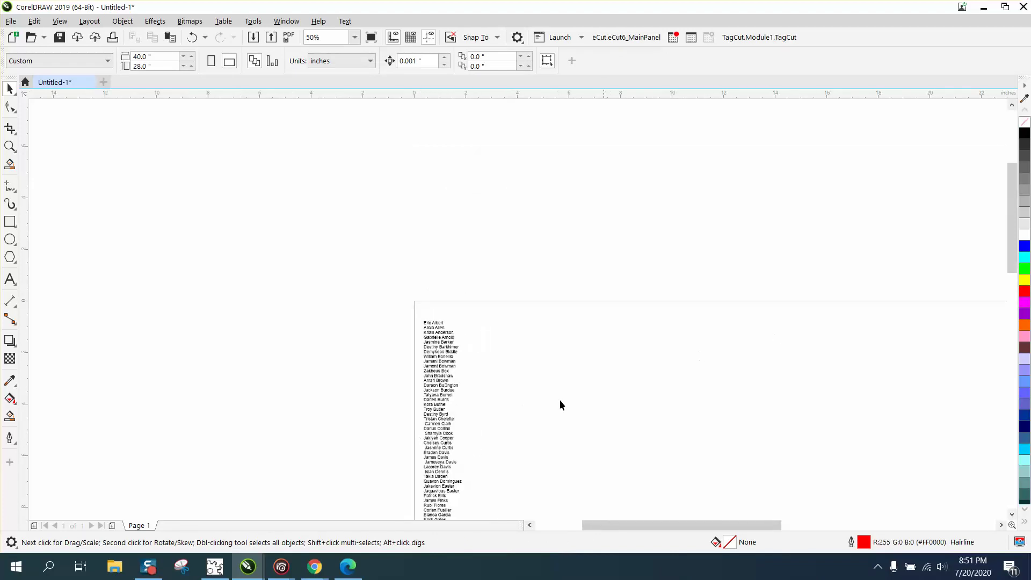
Bring the names PDF back in Edge and clear the highlight from its names.
{"action": "left_click", "coordinate": [347, 566]}
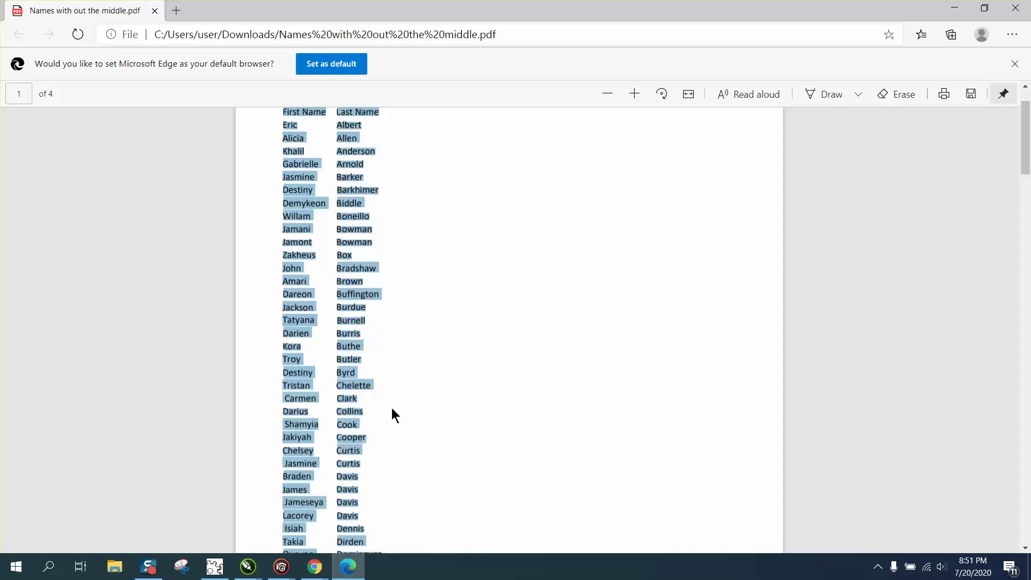
{"action": "scroll", "coordinate": [391, 407], "scroll_direction": "down", "scroll_amount": 3}
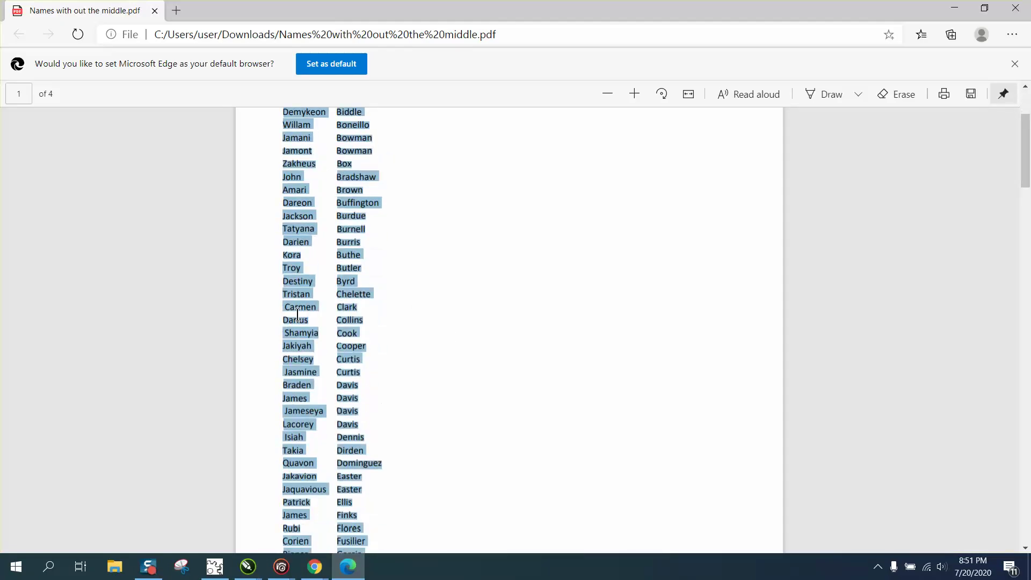
{"action": "left_click", "coordinate": [316, 317]}
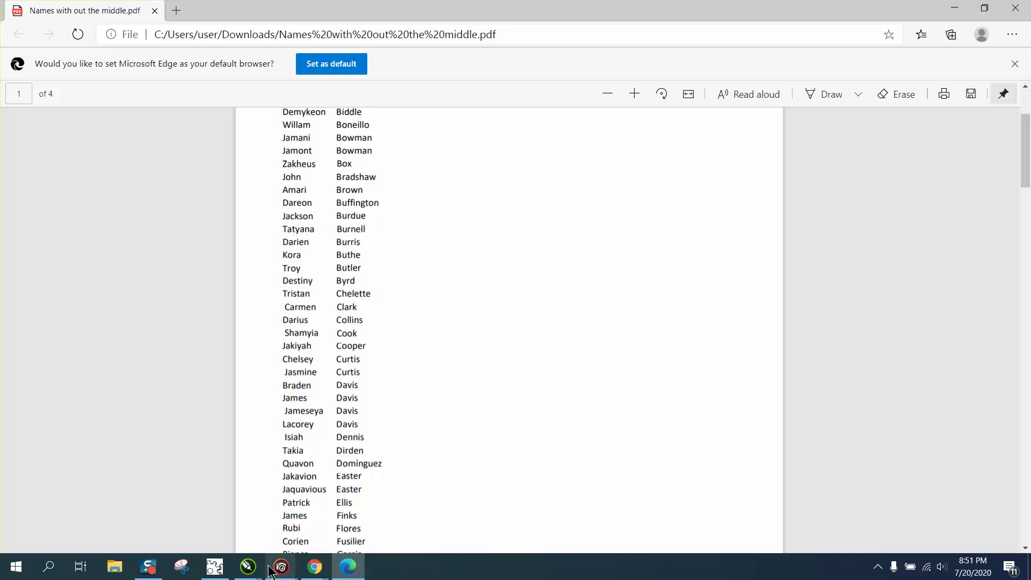
Zoom in on the page and marquee-select all 142 name lines in the column.
{"action": "mouse_move", "coordinate": [247, 565]}
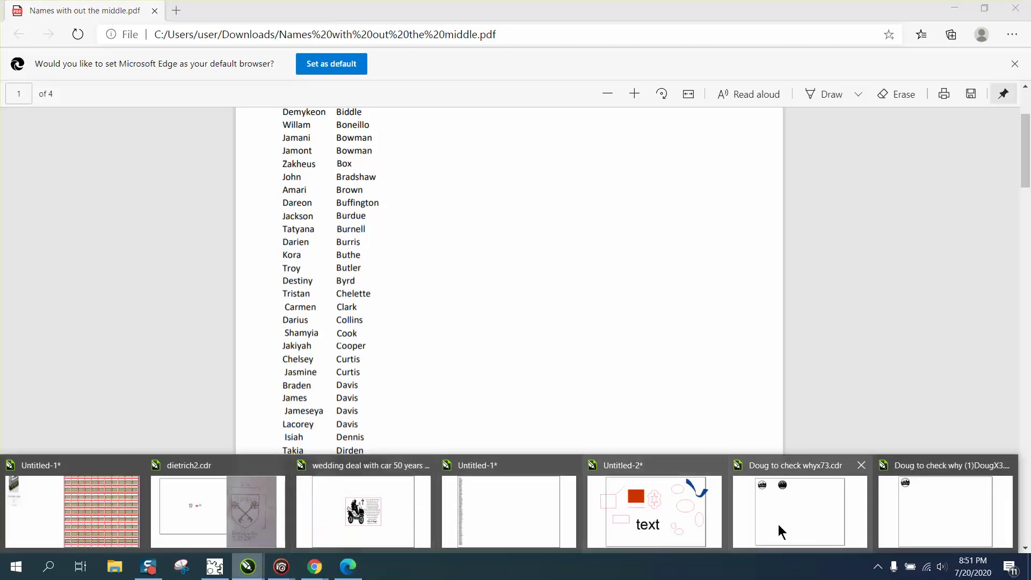
{"action": "left_click", "coordinate": [531, 516]}
{"action": "scroll", "coordinate": [368, 376], "scroll_direction": "down", "scroll_amount": 3}
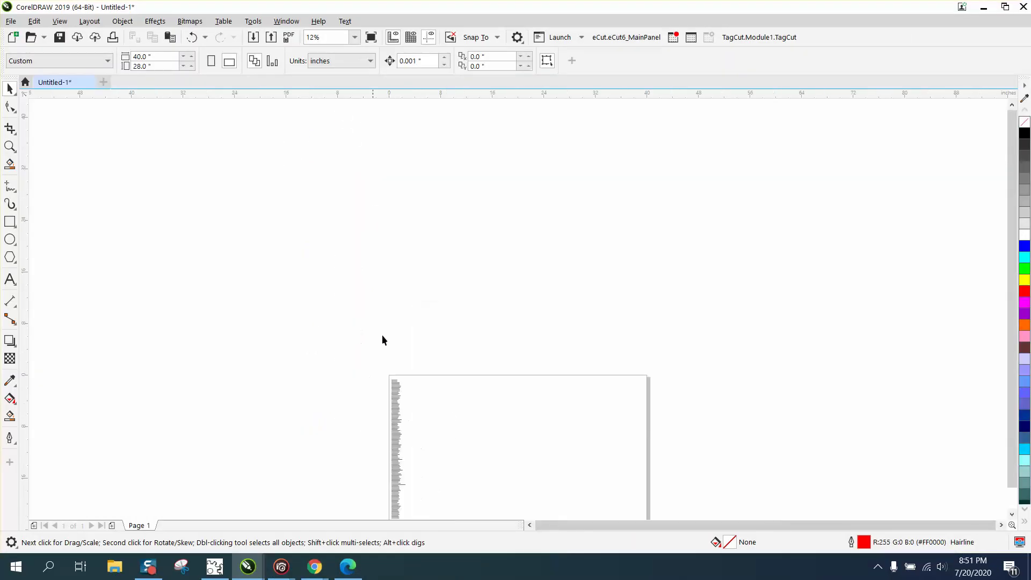
{"action": "left_click_drag", "start_coordinate": [1011, 304], "coordinate": [1011, 329]}
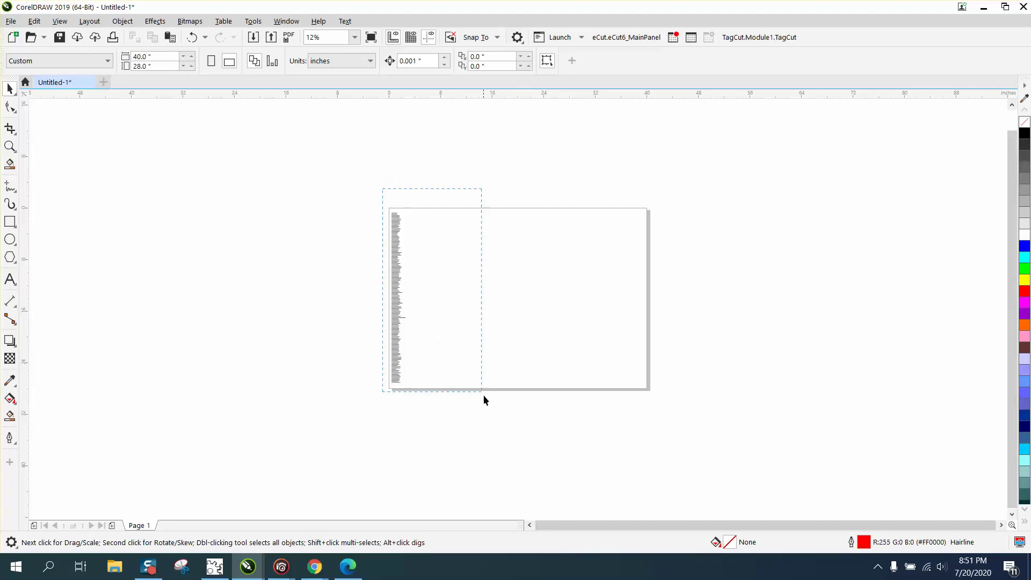
{"action": "left_click_drag", "start_coordinate": [483, 400], "coordinate": [486, 408]}
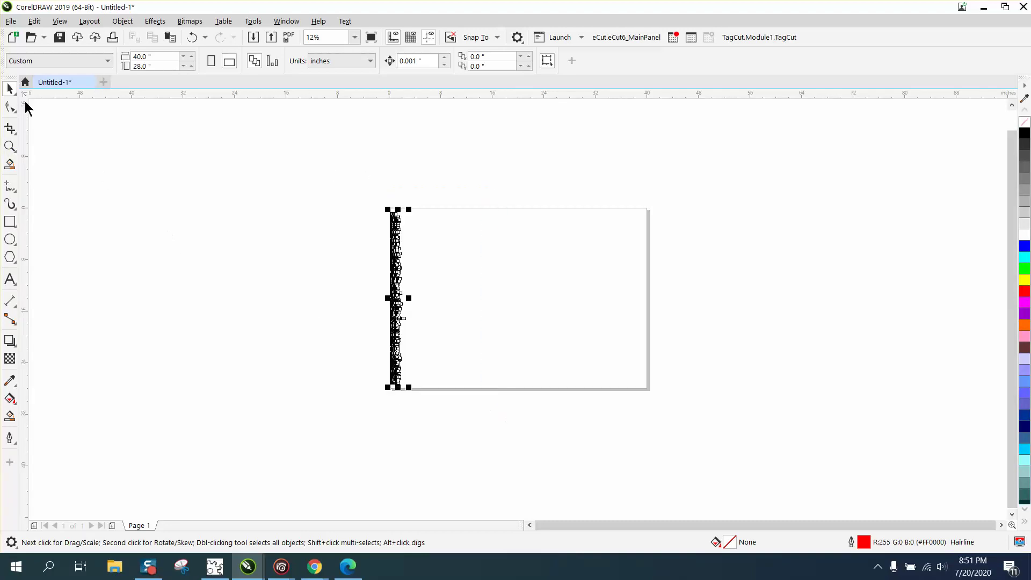
{"action": "left_click", "coordinate": [8, 154]}
{"action": "left_click_drag", "start_coordinate": [345, 198], "coordinate": [505, 419]}
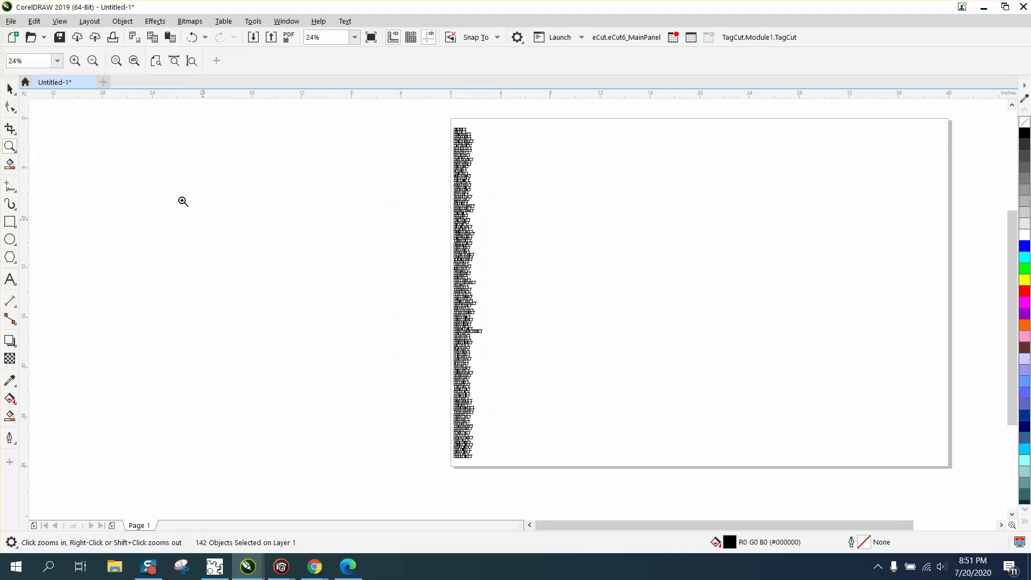
{"action": "left_click", "coordinate": [10, 89]}
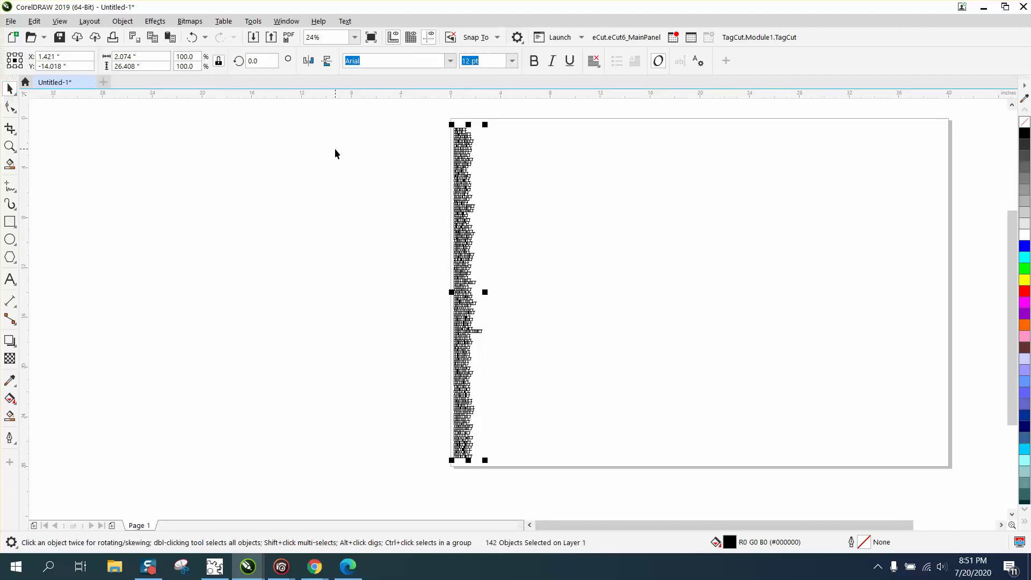
{"action": "left_click", "coordinate": [486, 168]}
{"action": "left_click", "coordinate": [465, 159]}
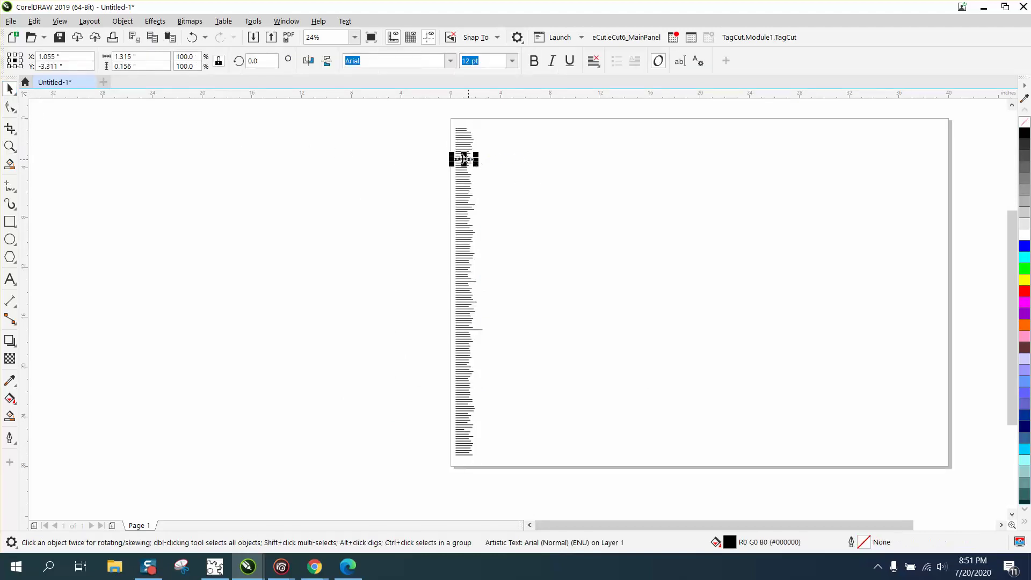
{"action": "left_click_drag", "start_coordinate": [435, 112], "coordinate": [565, 504]}
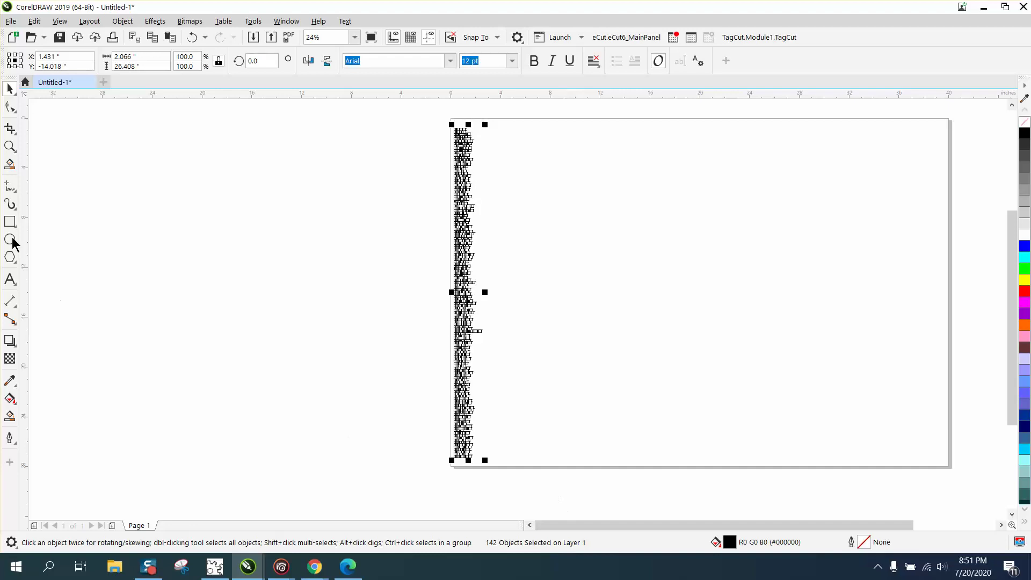
Switch the selected name lines to Arial Unicode MS 12 pt so missing characters render.
{"action": "left_click", "coordinate": [10, 146]}
{"action": "left_click_drag", "start_coordinate": [424, 239], "coordinate": [534, 317]}
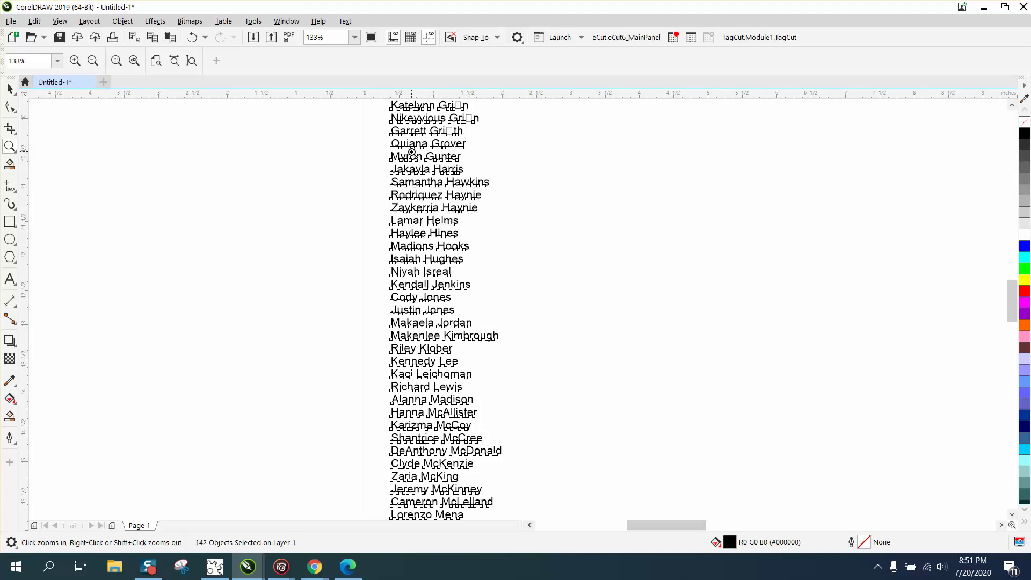
{"action": "left_click", "coordinate": [10, 88]}
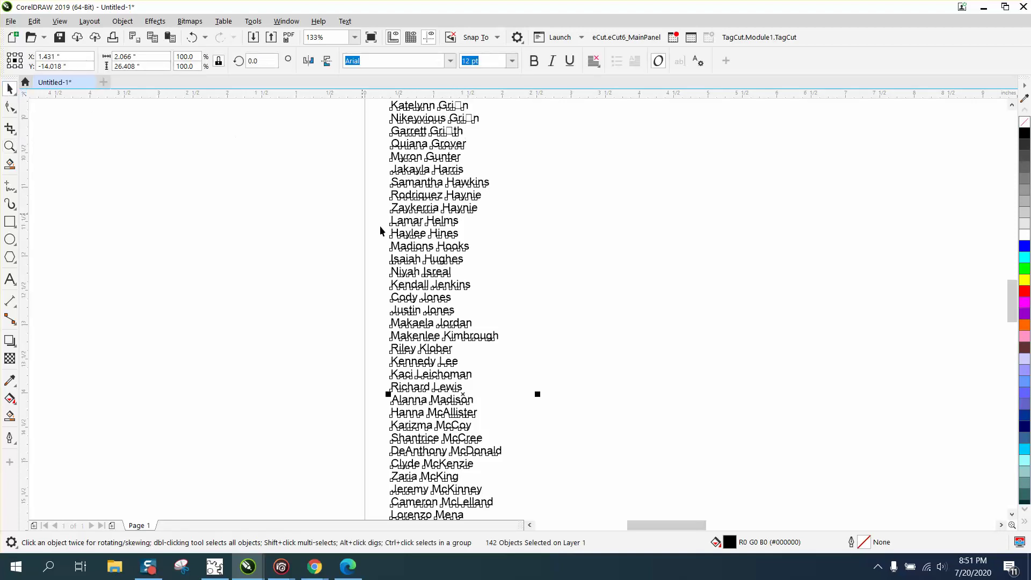
{"action": "left_click", "coordinate": [449, 61]}
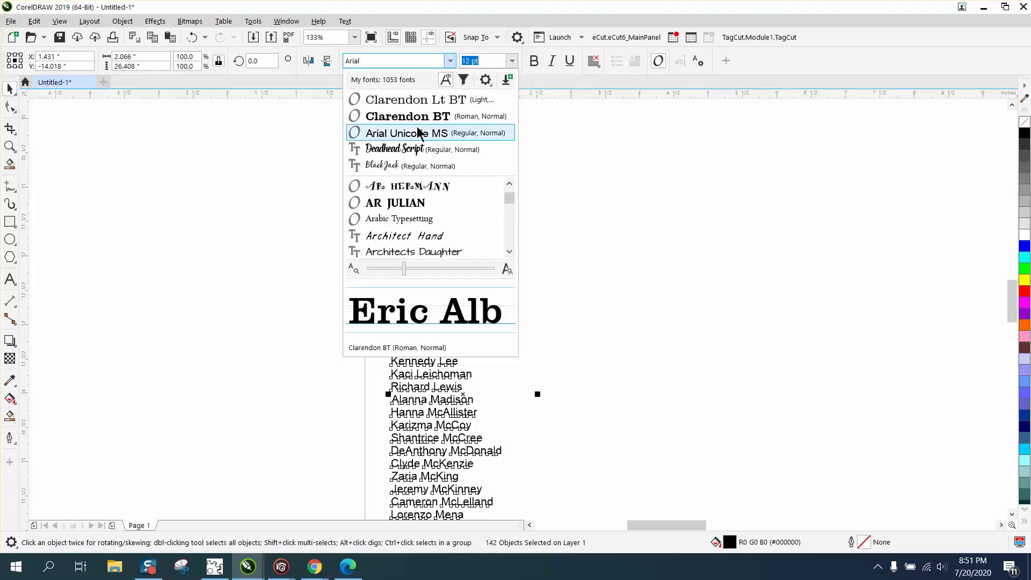
{"action": "key", "text": "Escape"}
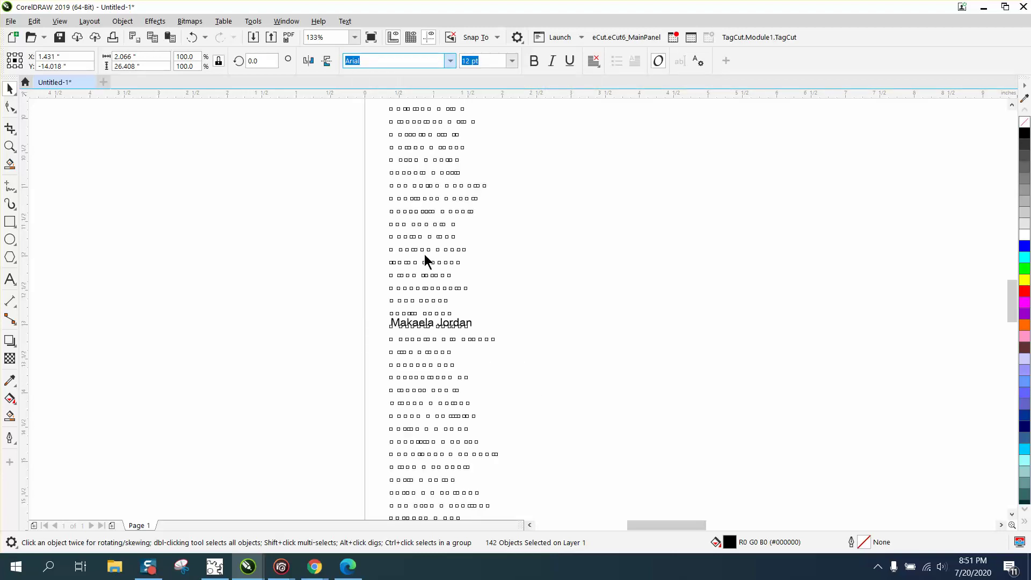
{"action": "left_click", "coordinate": [283, 295]}
{"action": "scroll", "coordinate": [405, 298], "scroll_direction": "down", "scroll_amount": 4}
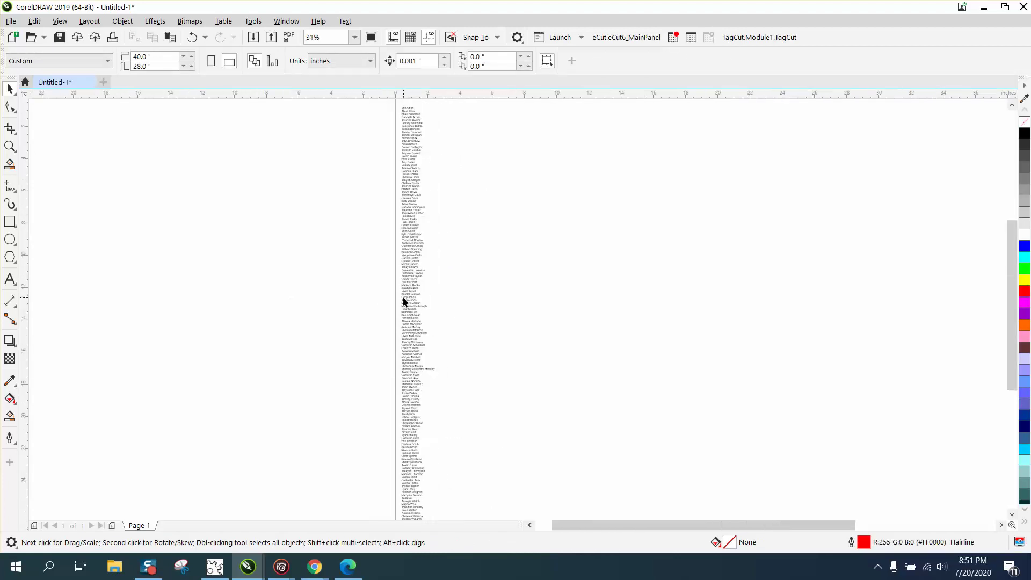
{"action": "scroll", "coordinate": [404, 300], "scroll_direction": "down", "scroll_amount": 2}
{"action": "left_click", "coordinate": [10, 146]}
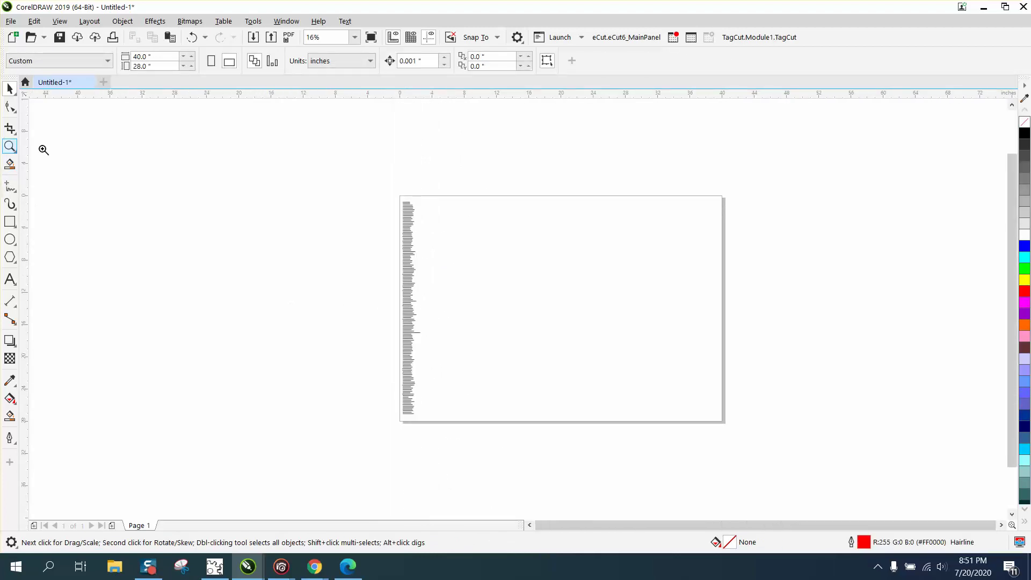
Zoom in on the top names and check that the first name uses Arial Unicode MS.
{"action": "left_click_drag", "start_coordinate": [381, 194], "coordinate": [529, 435]}
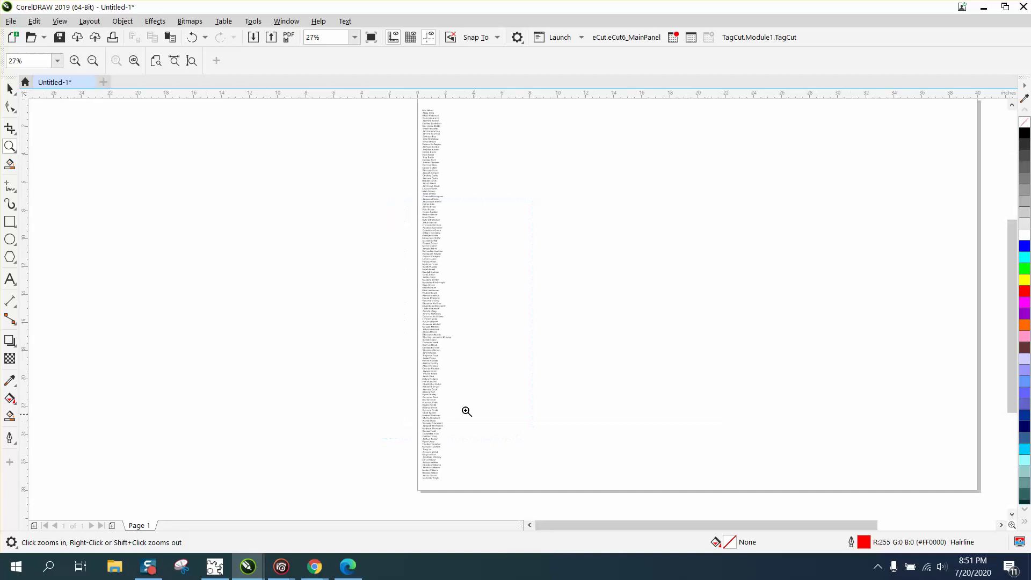
{"action": "left_click", "coordinate": [10, 88]}
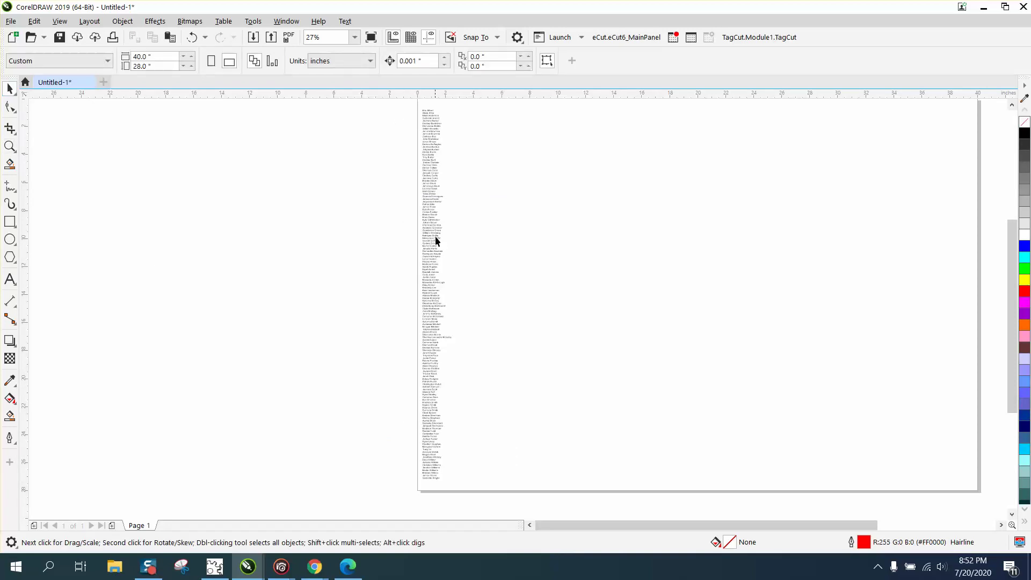
{"action": "left_click_drag", "start_coordinate": [414, 110], "coordinate": [437, 185]}
{"action": "key", "text": "Escape"}
{"action": "left_click", "coordinate": [21, 142]}
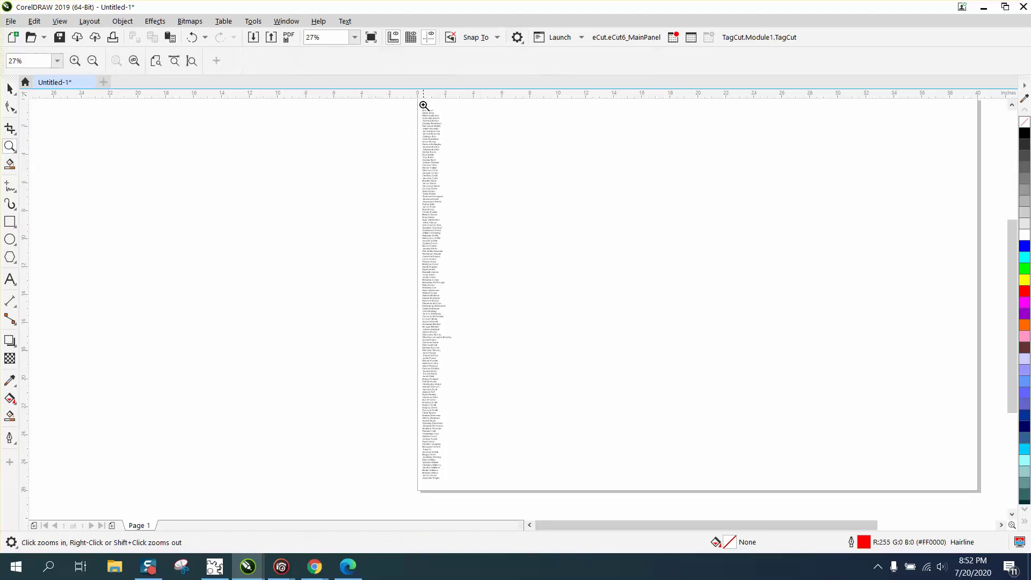
{"action": "left_click_drag", "start_coordinate": [421, 103], "coordinate": [459, 129]}
{"action": "left_click", "coordinate": [9, 89]}
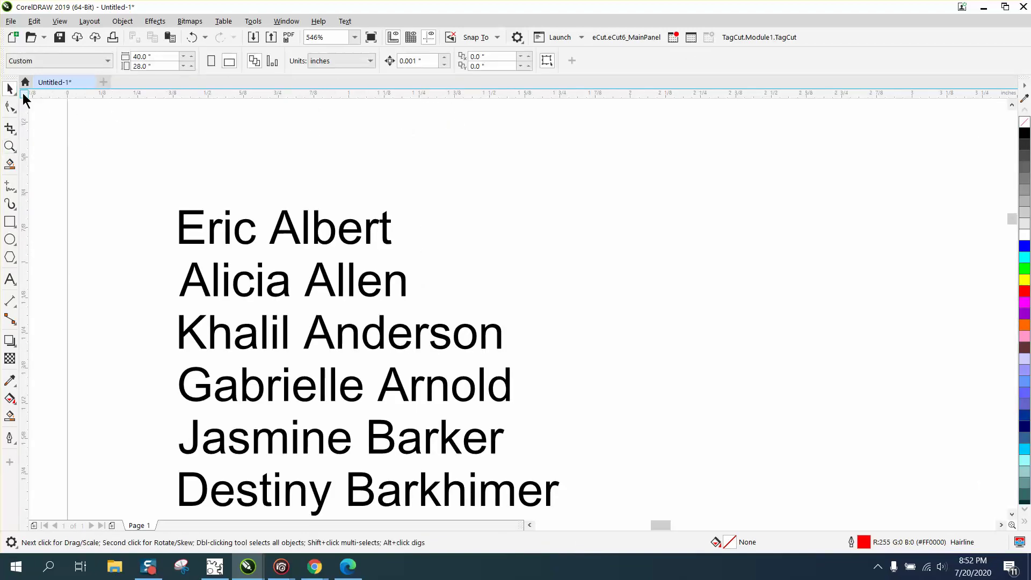
{"action": "left_click", "coordinate": [223, 228]}
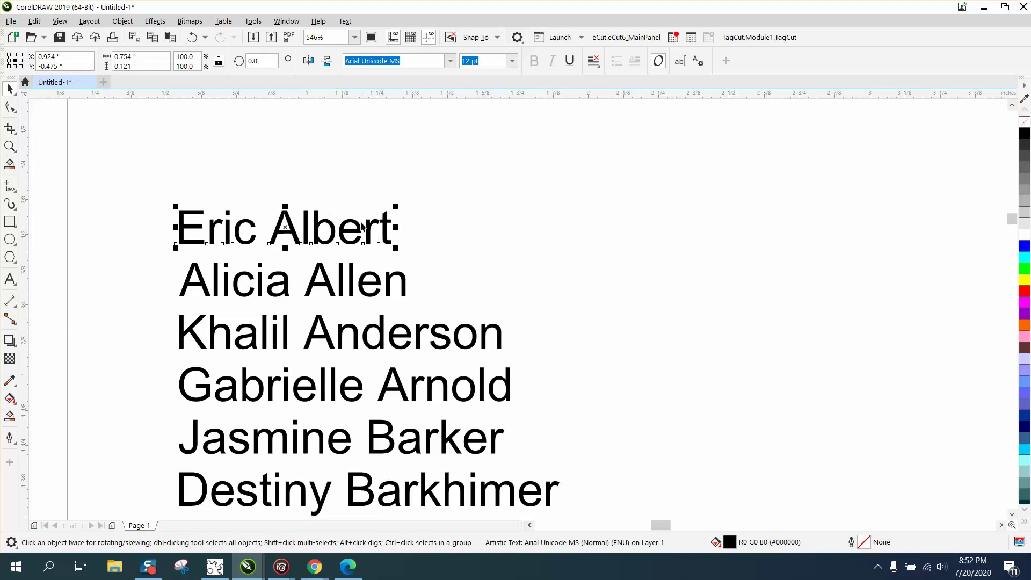
Zoom back out and marquee-select all 142 name lines again.
{"action": "scroll", "coordinate": [328, 211], "scroll_direction": "down", "scroll_amount": 5}
{"action": "scroll", "coordinate": [330, 209], "scroll_direction": "down", "scroll_amount": 2}
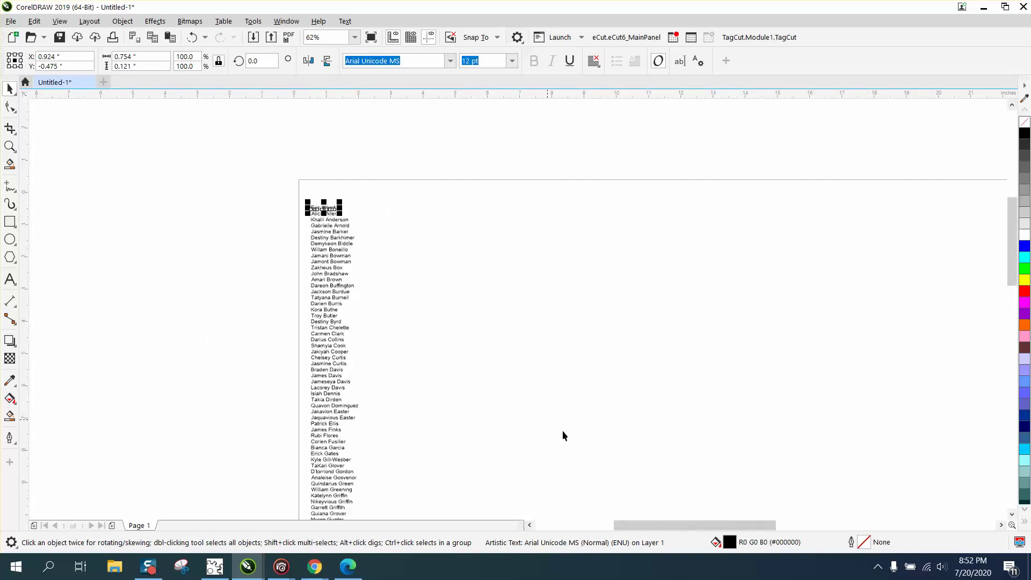
{"action": "scroll", "coordinate": [571, 424], "scroll_direction": "down", "scroll_amount": 2}
{"action": "scroll", "coordinate": [476, 314], "scroll_direction": "down", "scroll_amount": 2}
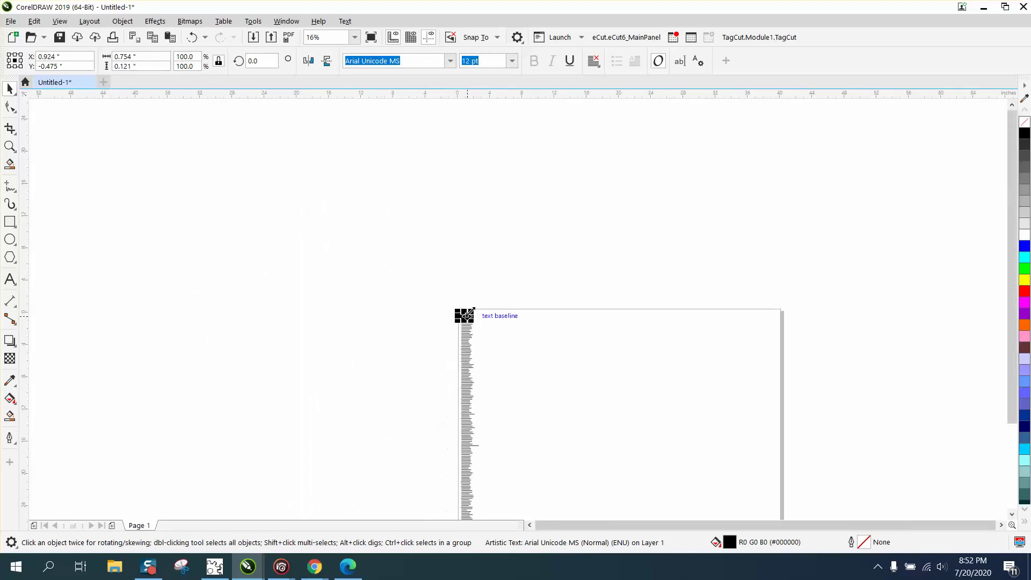
{"action": "scroll", "coordinate": [539, 311], "scroll_direction": "down", "scroll_amount": 2}
{"action": "left_click_drag", "start_coordinate": [539, 411], "coordinate": [555, 436]}
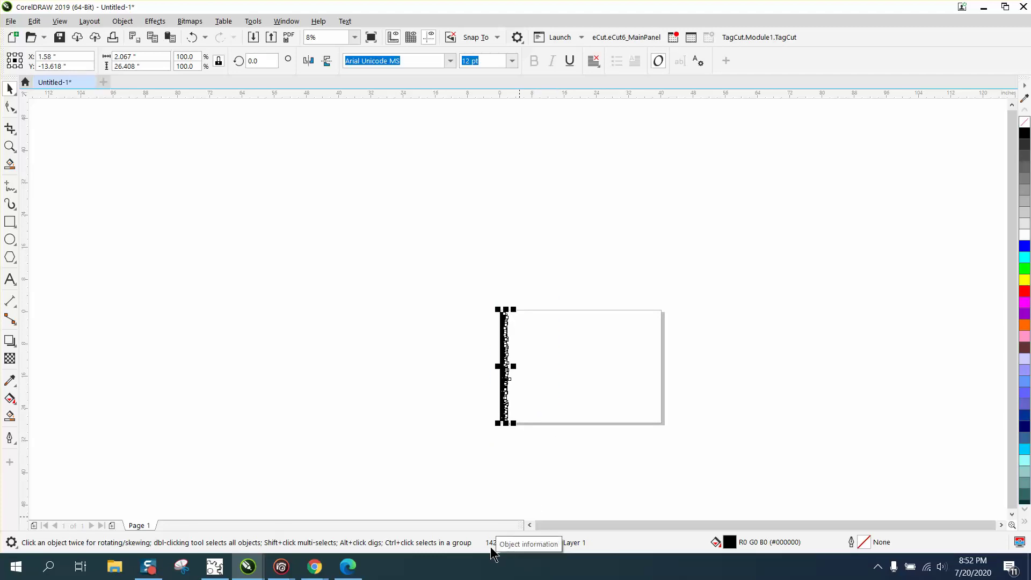
Select the top 33 names and move them right to start a new column.
{"action": "left_click", "coordinate": [11, 148]}
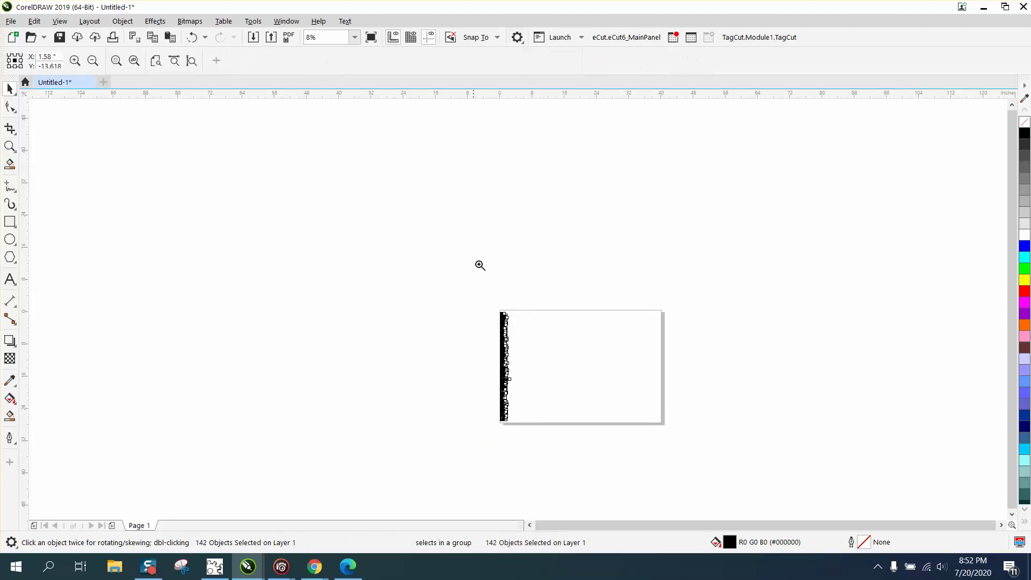
{"action": "left_click", "coordinate": [598, 452]}
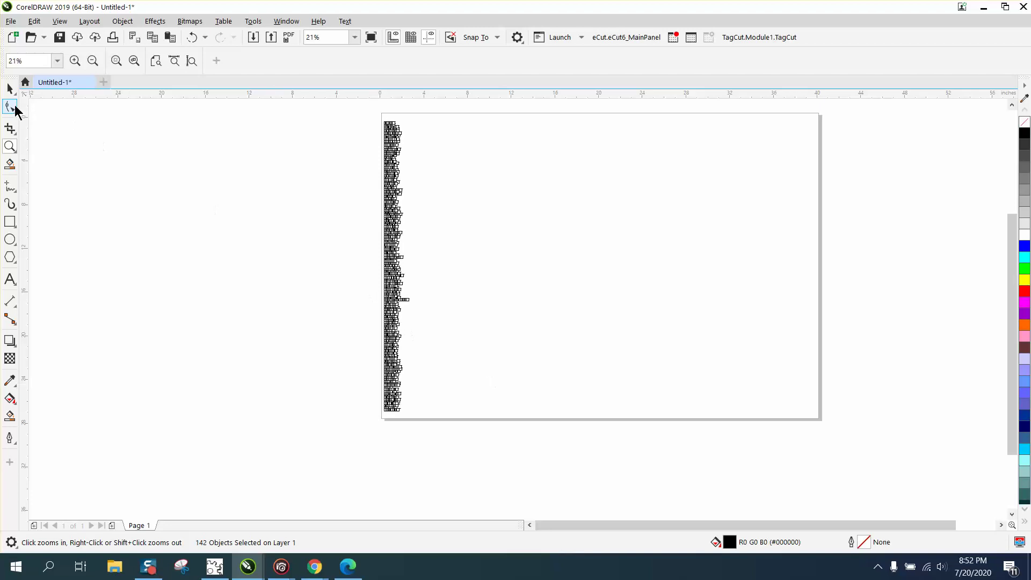
{"action": "left_click", "coordinate": [10, 88]}
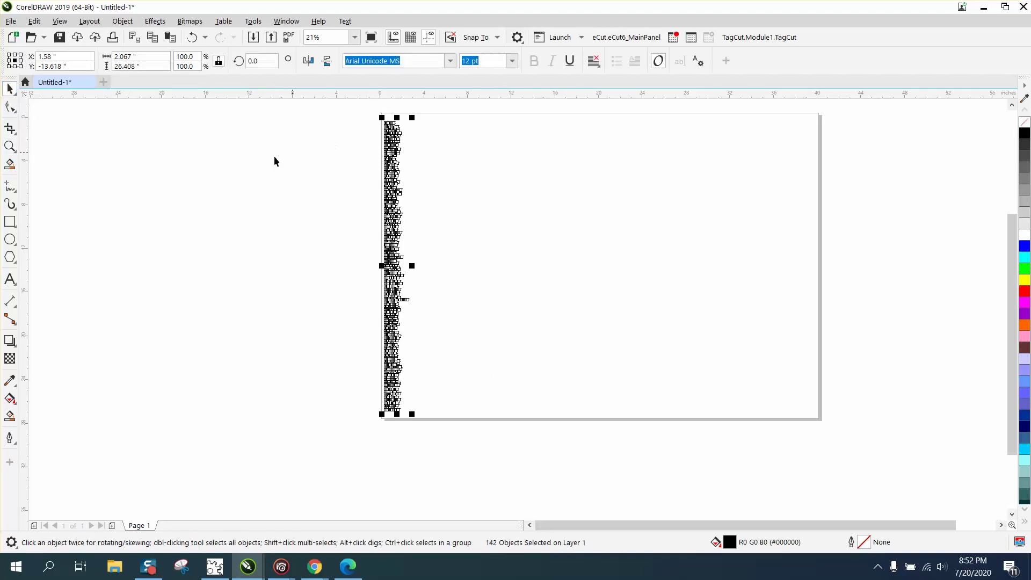
{"action": "left_click", "coordinate": [10, 147]}
{"action": "left_click_drag", "start_coordinate": [380, 117], "coordinate": [471, 230]}
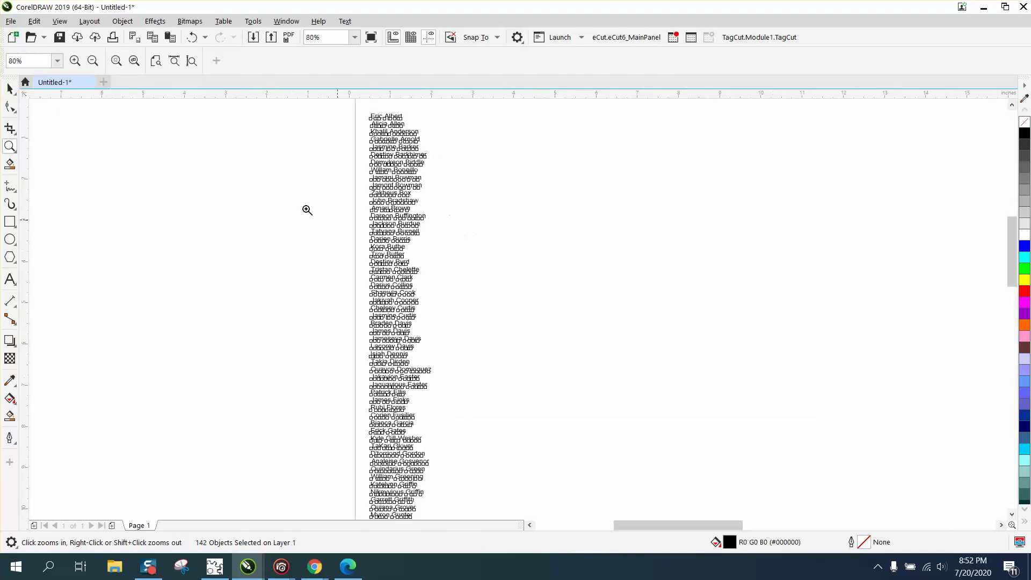
{"action": "left_click", "coordinate": [10, 88]}
{"action": "left_click", "coordinate": [363, 131]}
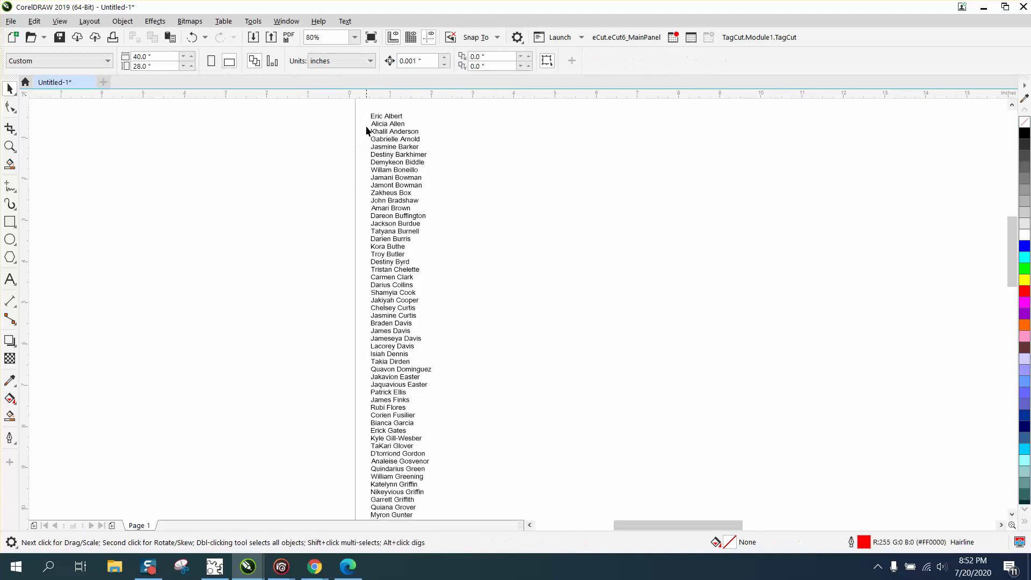
{"action": "left_click_drag", "start_coordinate": [366, 107], "coordinate": [429, 367]}
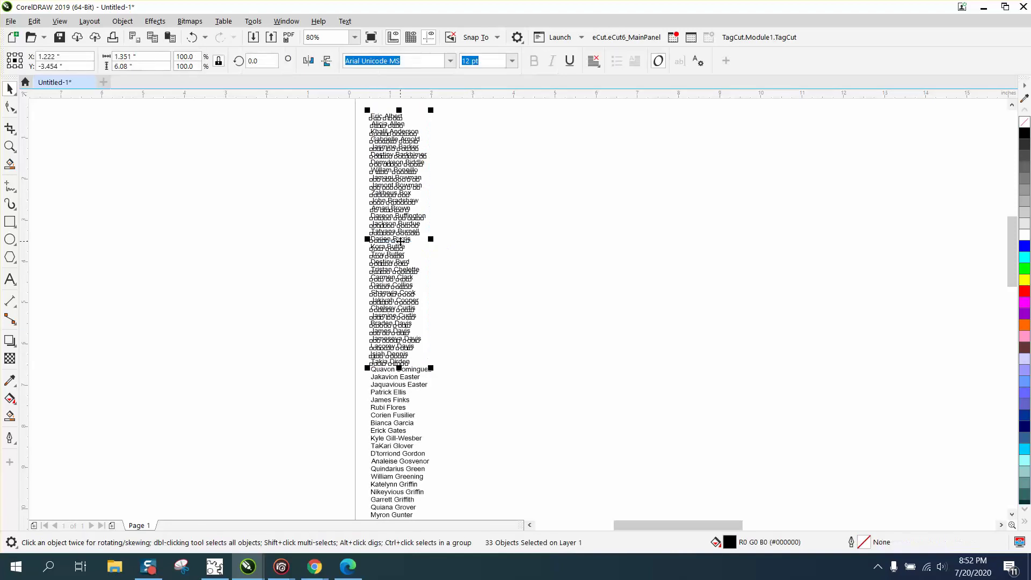
{"action": "left_click_drag", "start_coordinate": [397, 240], "coordinate": [590, 246]}
Move the next 42 names and the remaining 65 names up beside the top column.
{"action": "scroll", "coordinate": [515, 249], "scroll_direction": "down", "scroll_amount": 2}
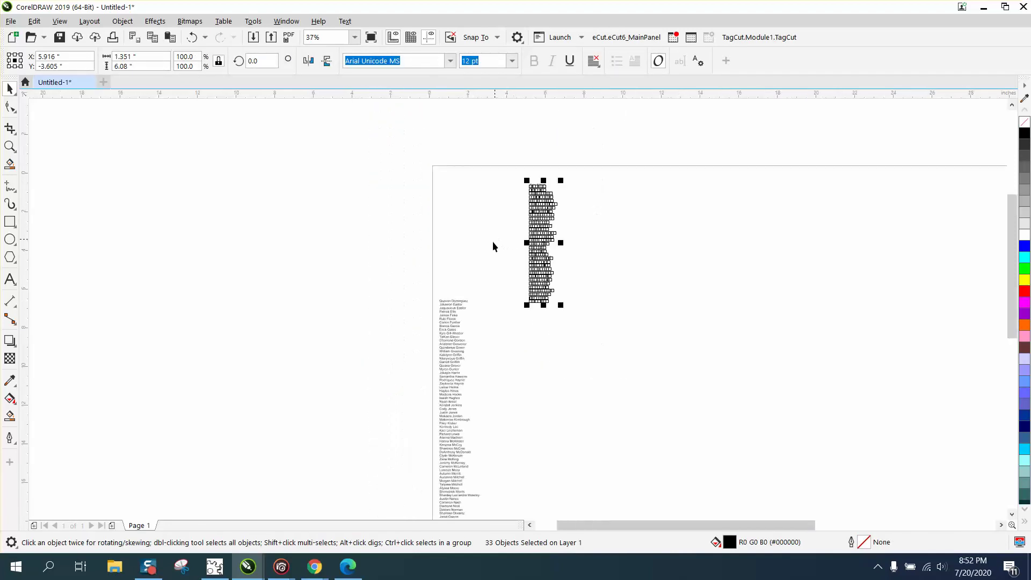
{"action": "left_click_drag", "start_coordinate": [421, 299], "coordinate": [502, 450]}
{"action": "left_click", "coordinate": [417, 290]}
{"action": "left_click_drag", "start_coordinate": [450, 375], "coordinate": [579, 258]}
{"action": "scroll", "coordinate": [502, 327], "scroll_direction": "down", "scroll_amount": 2}
{"action": "left_click_drag", "start_coordinate": [466, 379], "coordinate": [511, 509]}
{"action": "left_click_drag", "start_coordinate": [473, 430], "coordinate": [560, 299]}
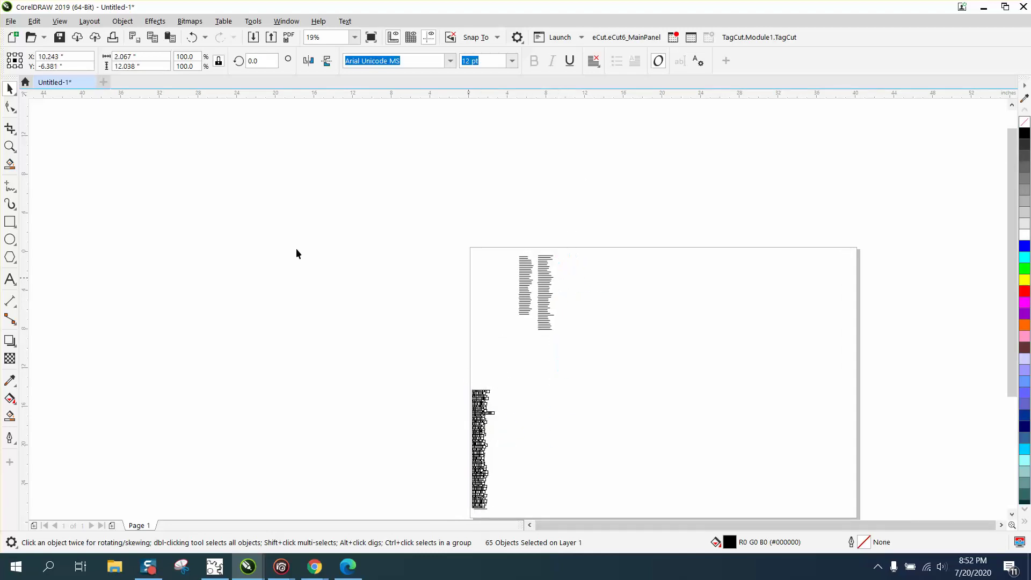
Undo the three column moves and zoom out to 25% to see the whole page.
{"action": "left_click", "coordinate": [9, 146]}
{"action": "left_click_drag", "start_coordinate": [502, 254], "coordinate": [622, 379]}
{"action": "right_click", "coordinate": [391, 306]}
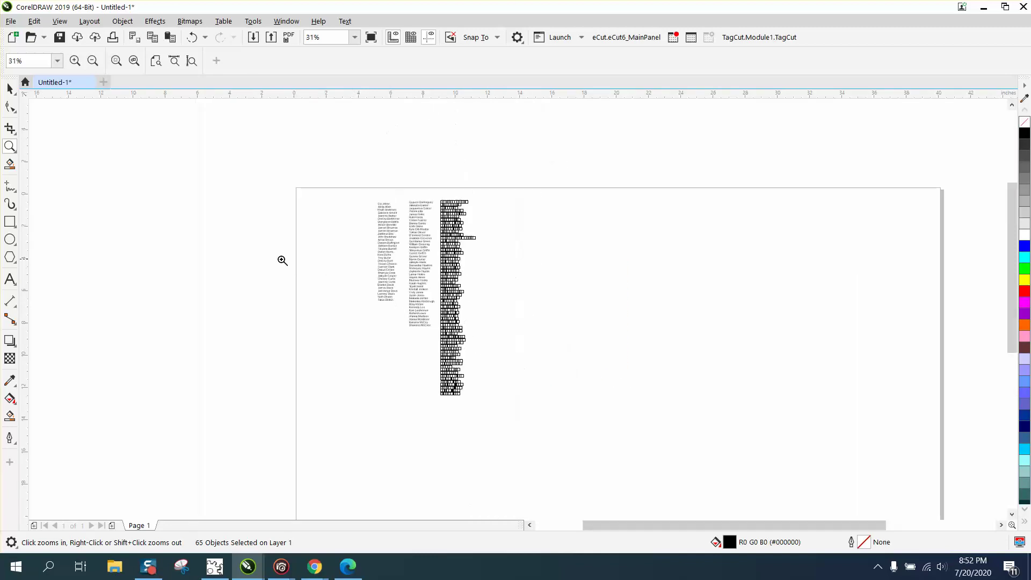
{"action": "left_click_drag", "start_coordinate": [365, 192], "coordinate": [563, 433]}
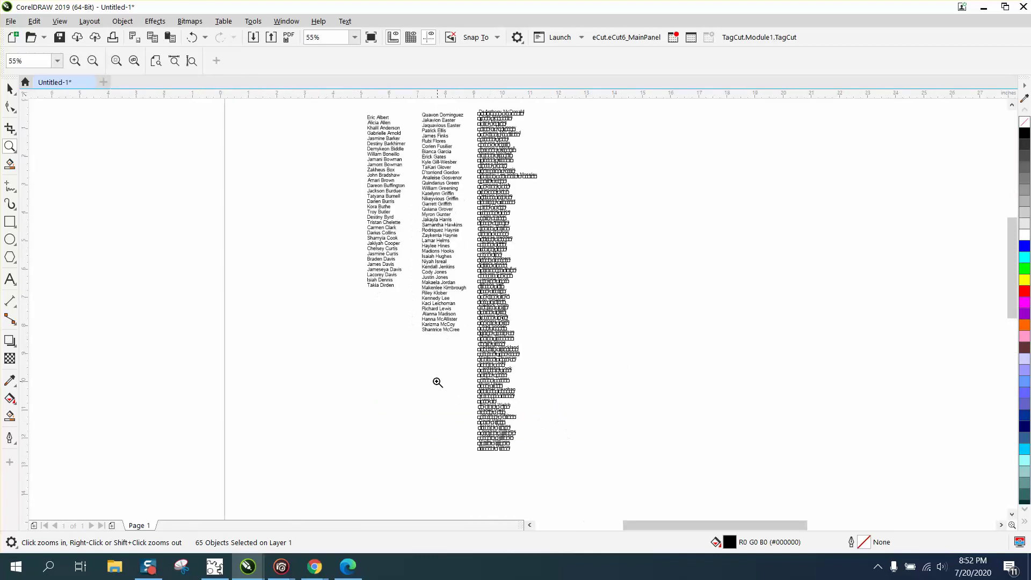
{"action": "left_click", "coordinate": [194, 38]}
{"action": "left_click", "coordinate": [192, 38]}
{"action": "left_click", "coordinate": [193, 38]}
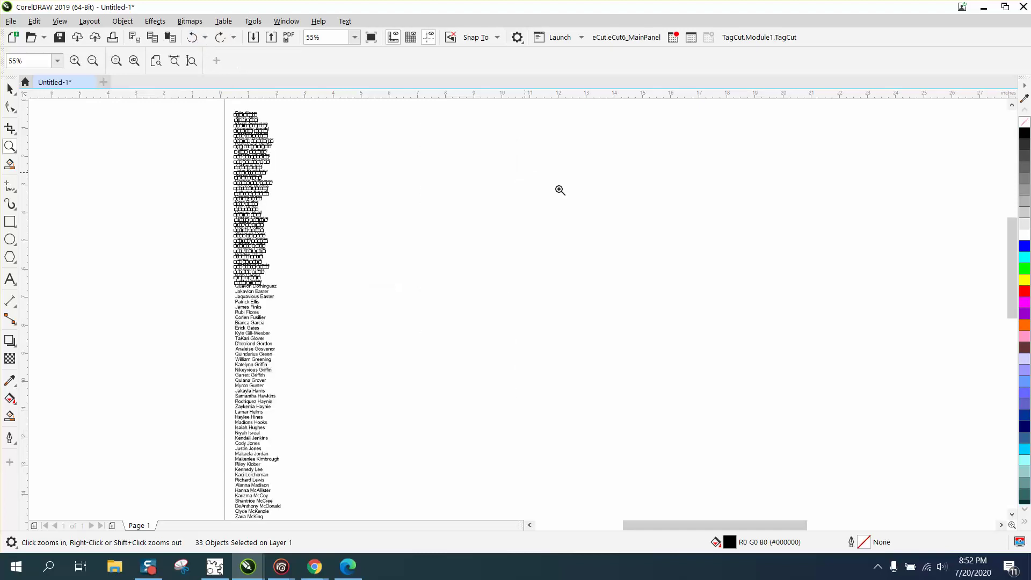
{"action": "right_click", "coordinate": [572, 212]}
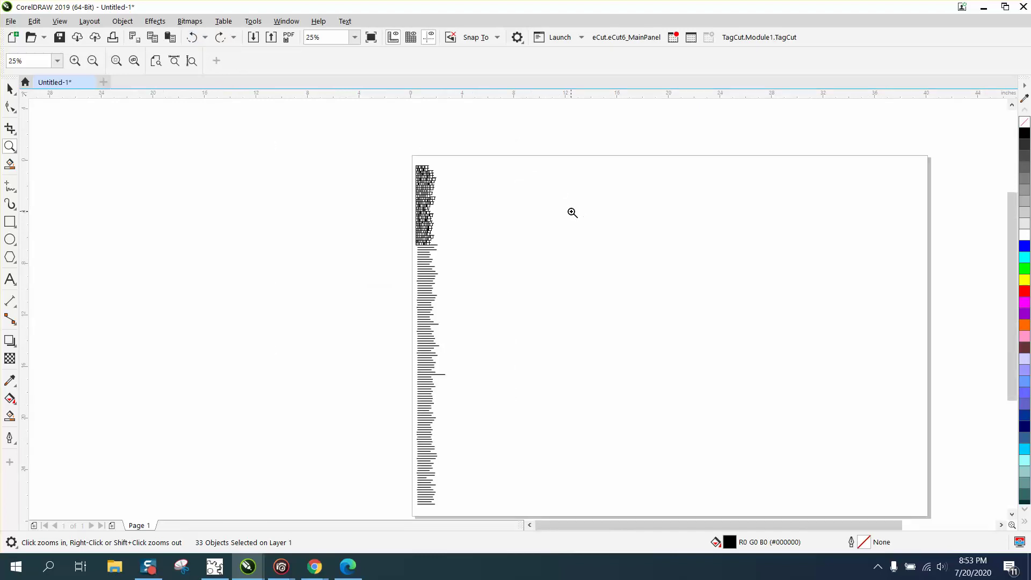
Calculate 142 ÷ 3 in Windows Calculator.
{"action": "key", "text": "XF86Calculator"}
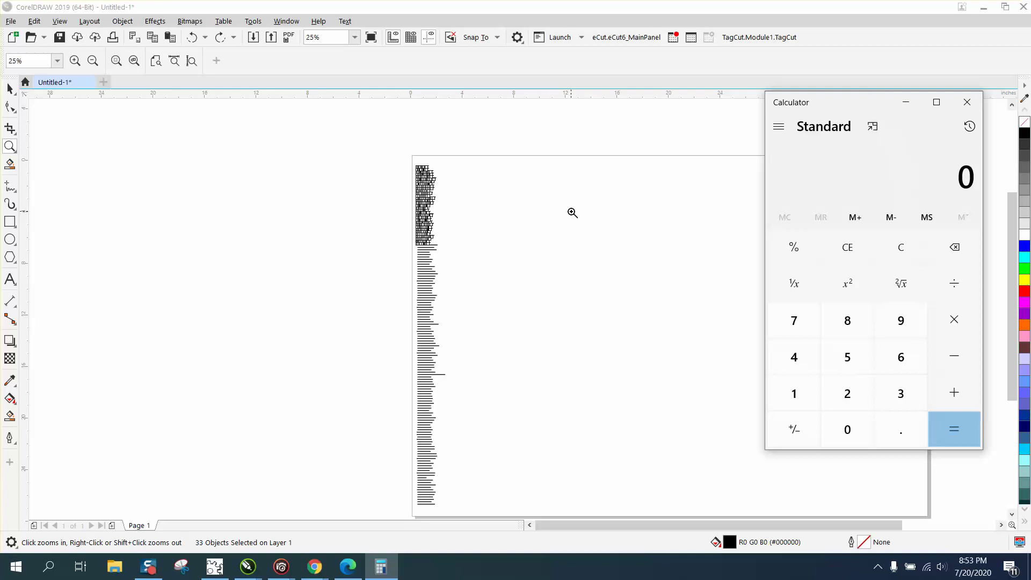
{"action": "key", "text": "slash"}
{"action": "key", "text": "Return"}
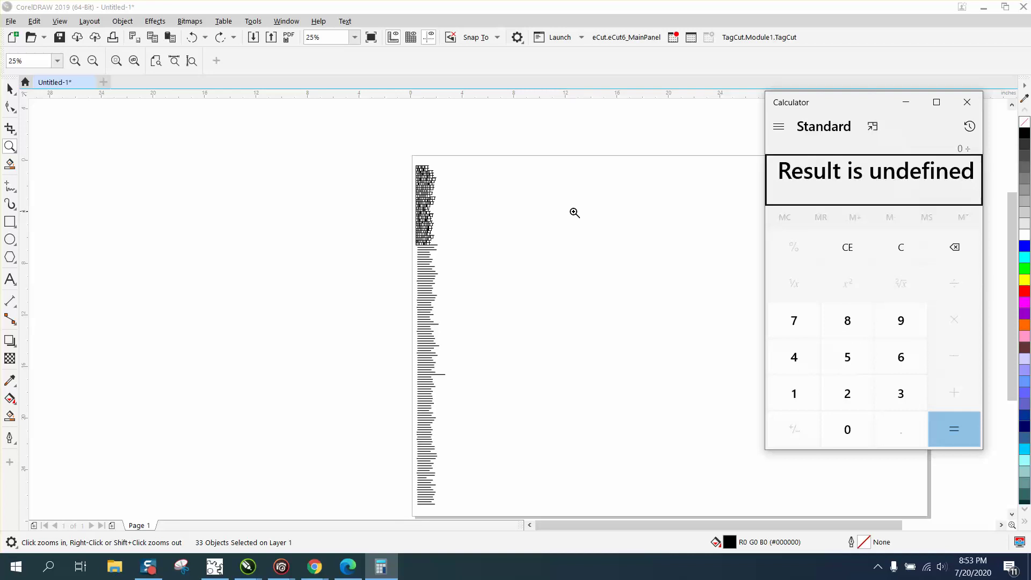
{"action": "left_click", "coordinate": [967, 103]}
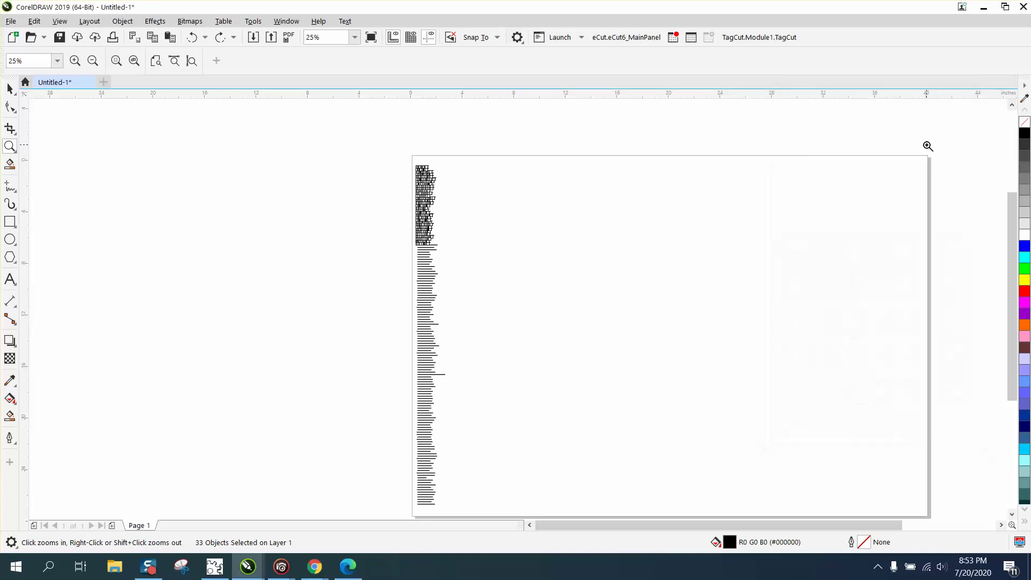
{"action": "key", "text": "XF86Calculator"}
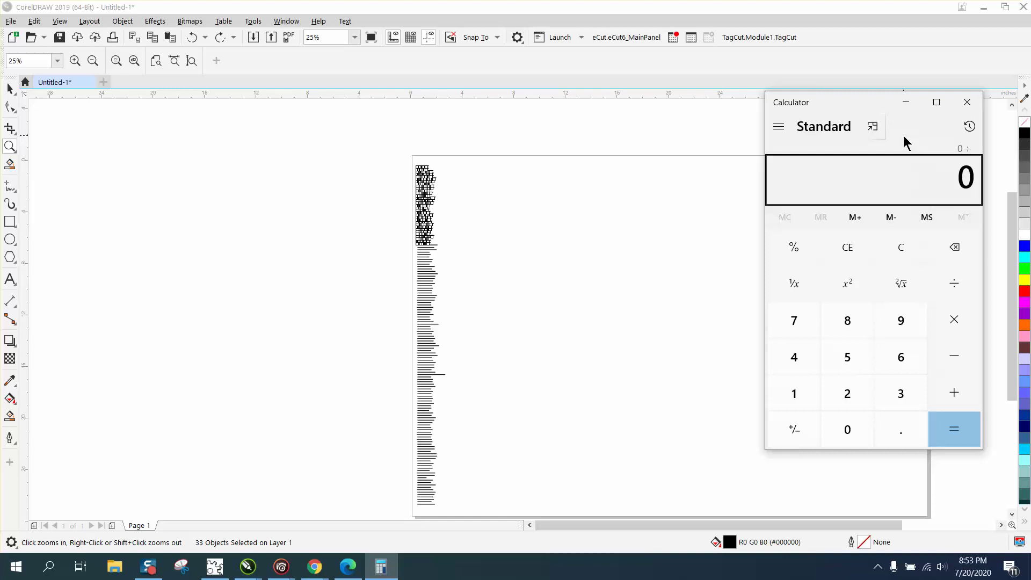
{"action": "type", "text": "142"}
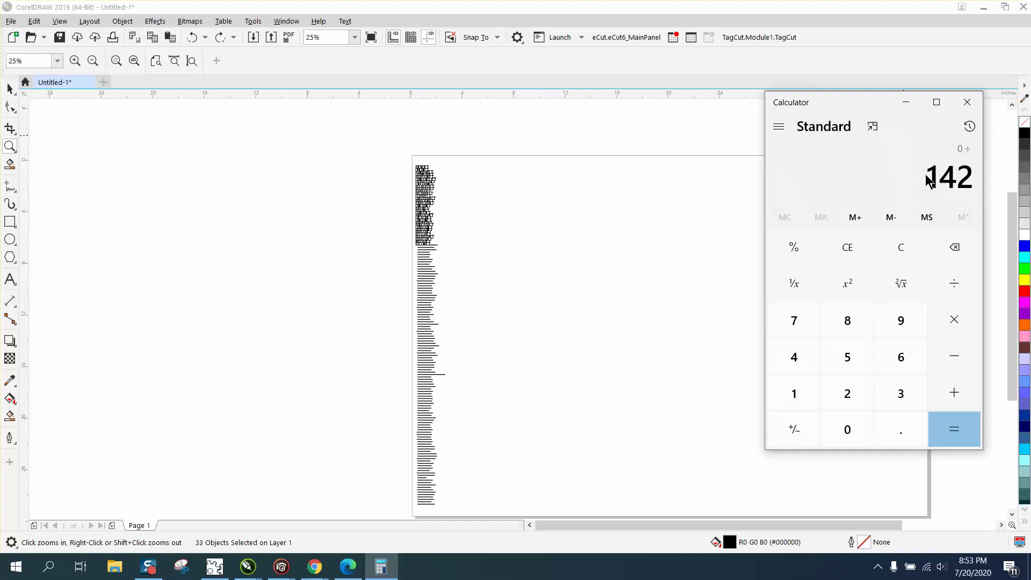
{"action": "key", "text": "slash"}
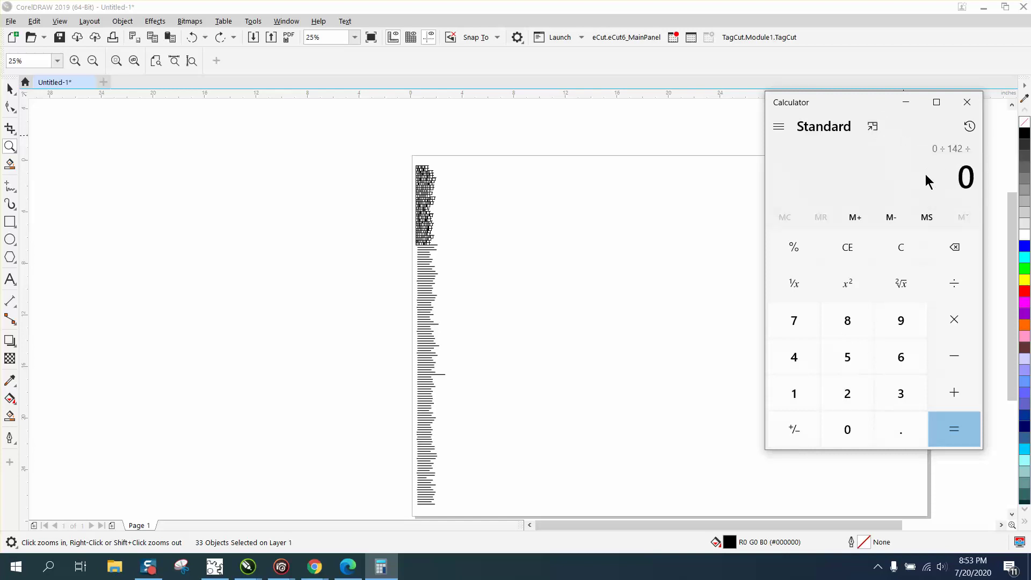
{"action": "type", "text": "3"}
{"action": "key", "text": "Return"}
Re-enter 142 ÷ 3 to confirm about 47.33 names per column.
{"action": "type", "text": "142"}
{"action": "key", "text": "slash"}
{"action": "type", "text": "3"}
{"action": "key", "text": "Return"}
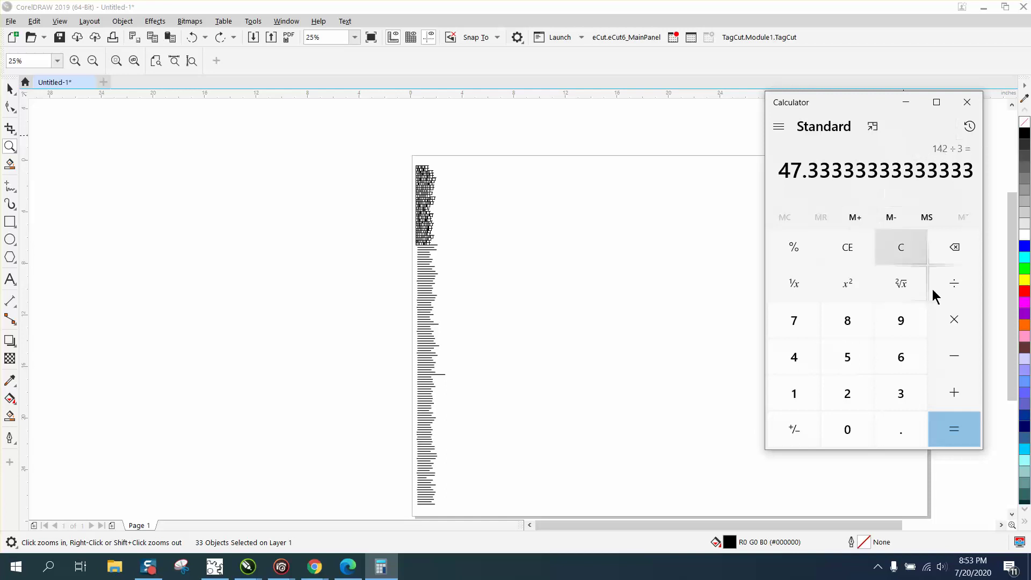
{"action": "left_click", "coordinate": [955, 428]}
Move the top 47 names right to form a separate column.
{"action": "left_click", "coordinate": [508, 244]}
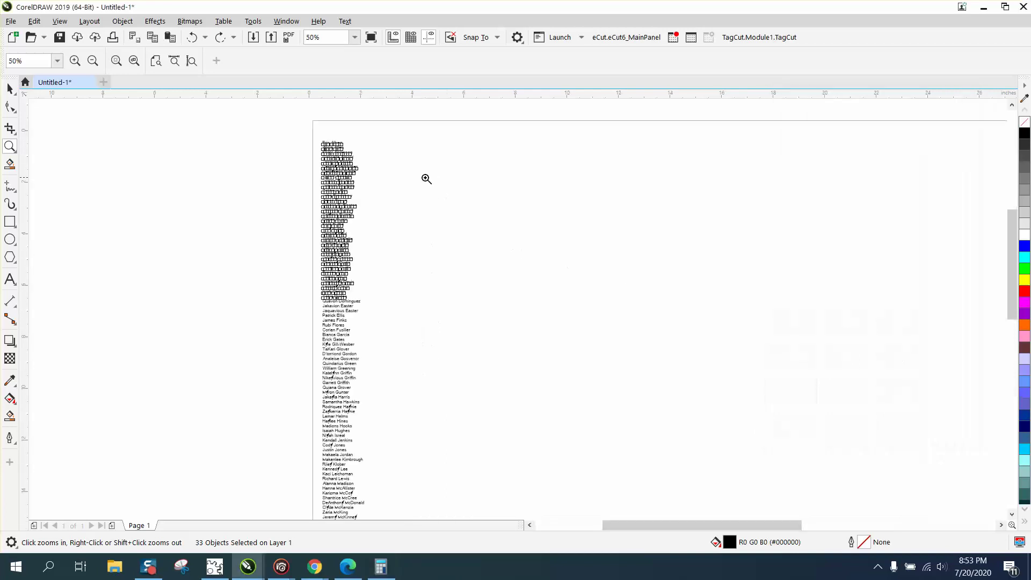
{"action": "left_click", "coordinate": [10, 88]}
{"action": "left_click", "coordinate": [262, 146]}
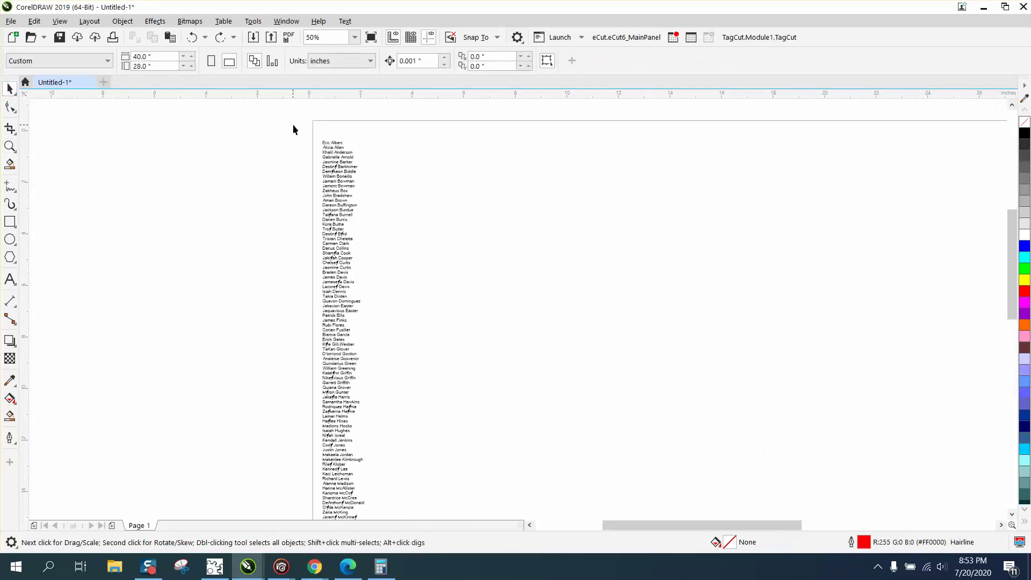
{"action": "left_click_drag", "start_coordinate": [293, 129], "coordinate": [378, 370]}
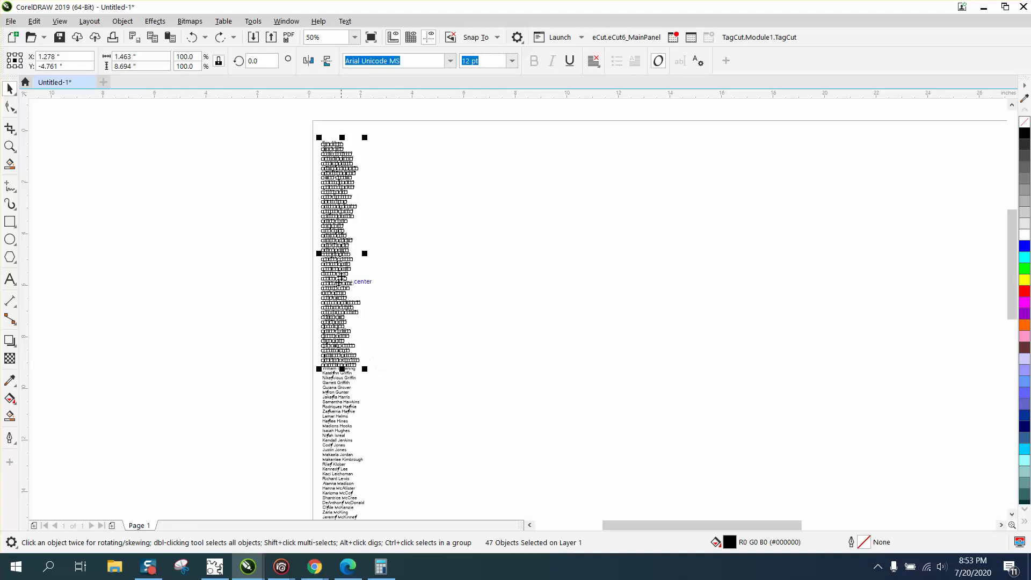
{"action": "left_click_drag", "start_coordinate": [351, 260], "coordinate": [420, 260]}
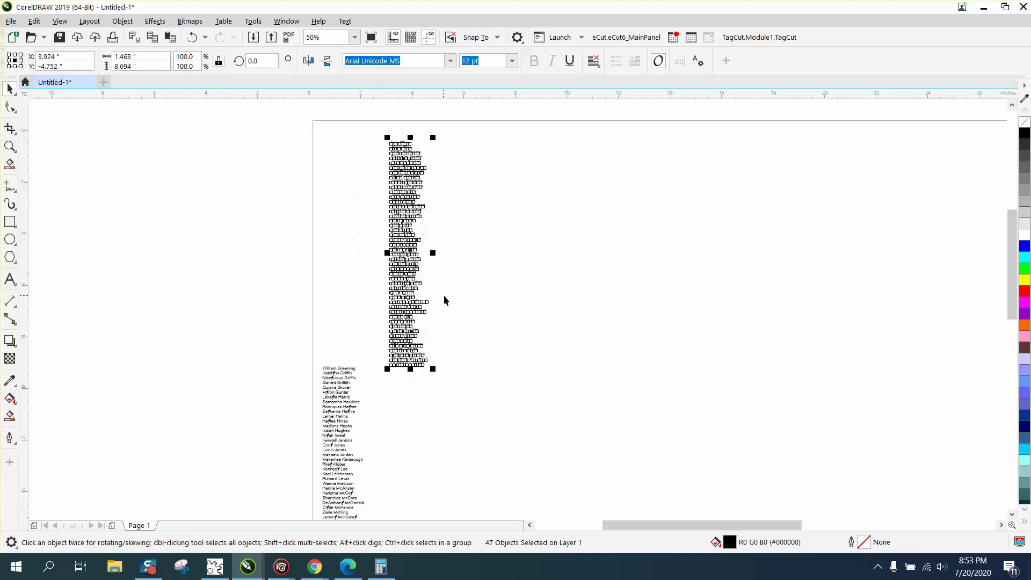
Zoom in on the lower name list and select its 51 names.
{"action": "scroll", "coordinate": [444, 294], "scroll_direction": "down", "scroll_amount": 1}
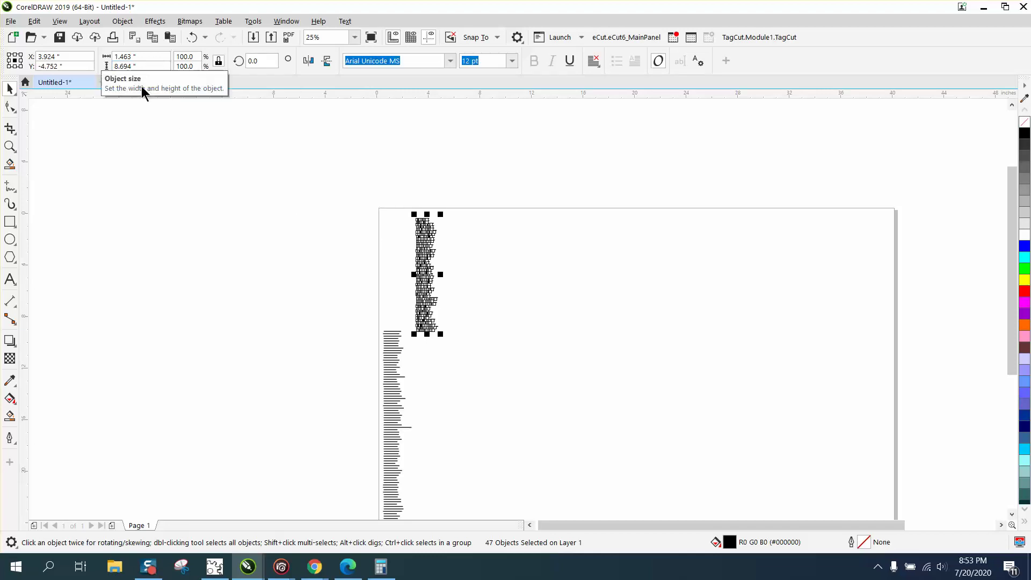
{"action": "left_click_drag", "start_coordinate": [368, 330], "coordinate": [414, 436]}
{"action": "left_click", "coordinate": [353, 385]}
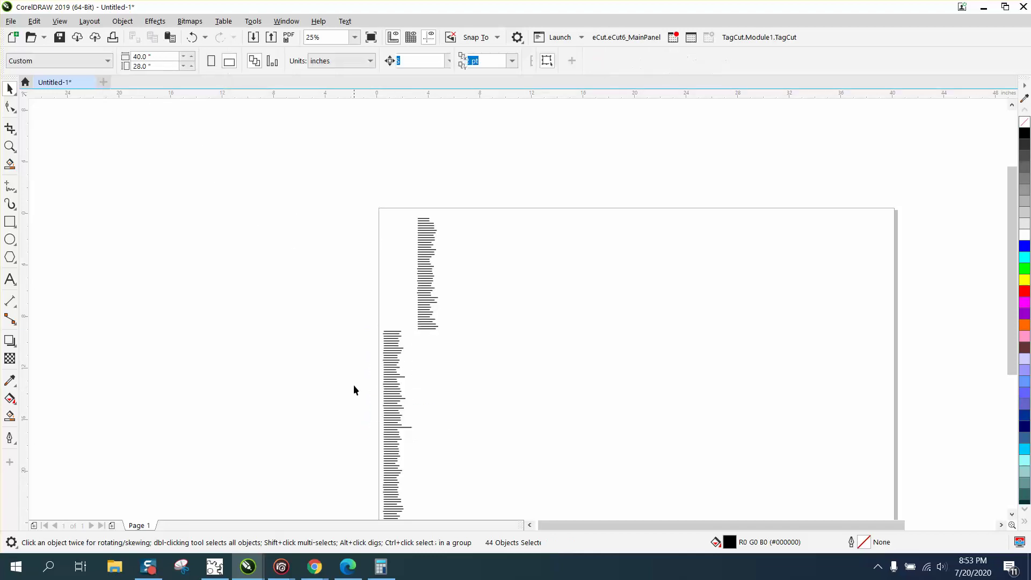
{"action": "left_click_drag", "start_coordinate": [371, 321], "coordinate": [420, 456]}
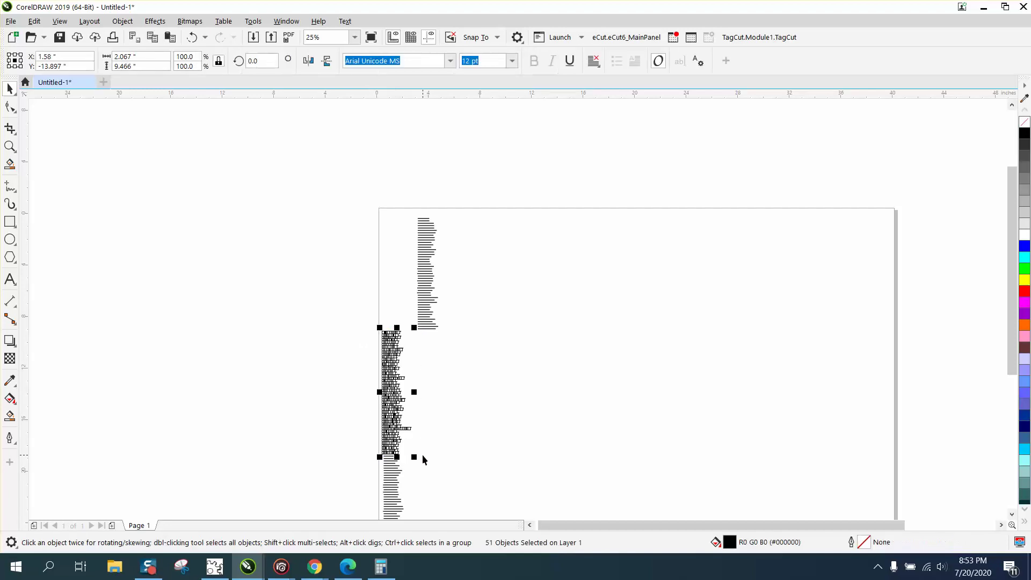
{"action": "left_click", "coordinate": [9, 146]}
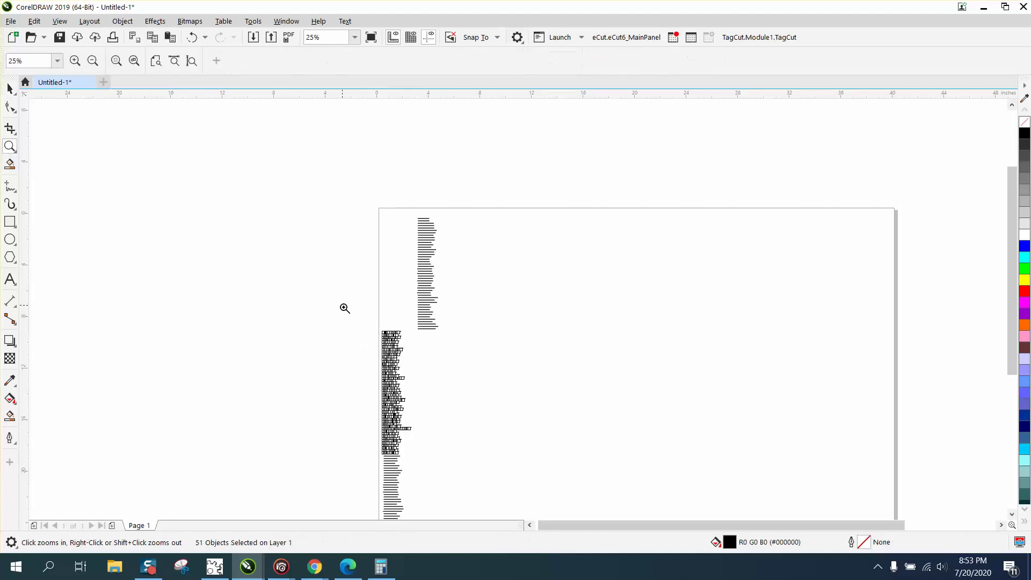
{"action": "left_click_drag", "start_coordinate": [347, 318], "coordinate": [442, 442]}
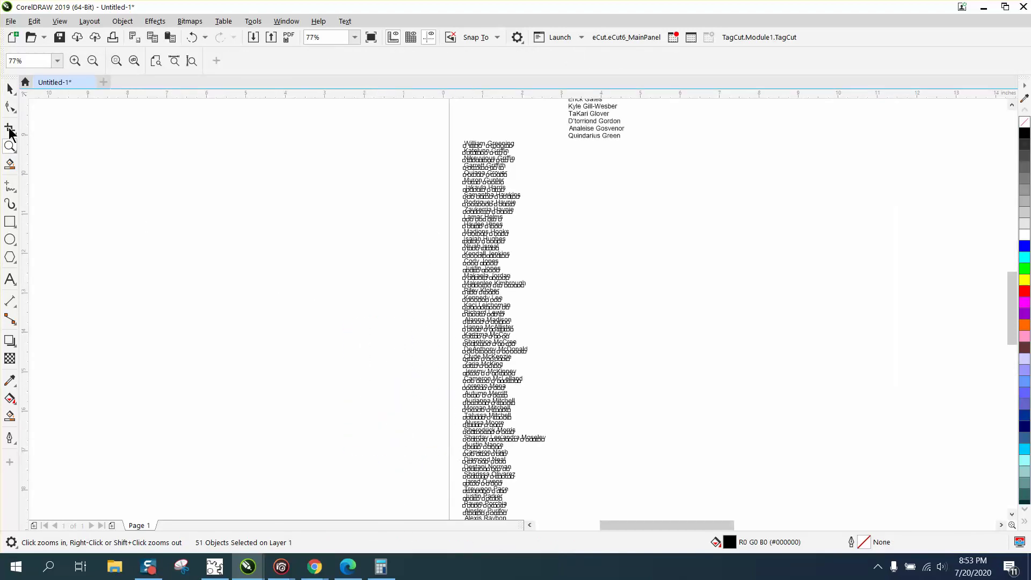
{"action": "left_click", "coordinate": [8, 88]}
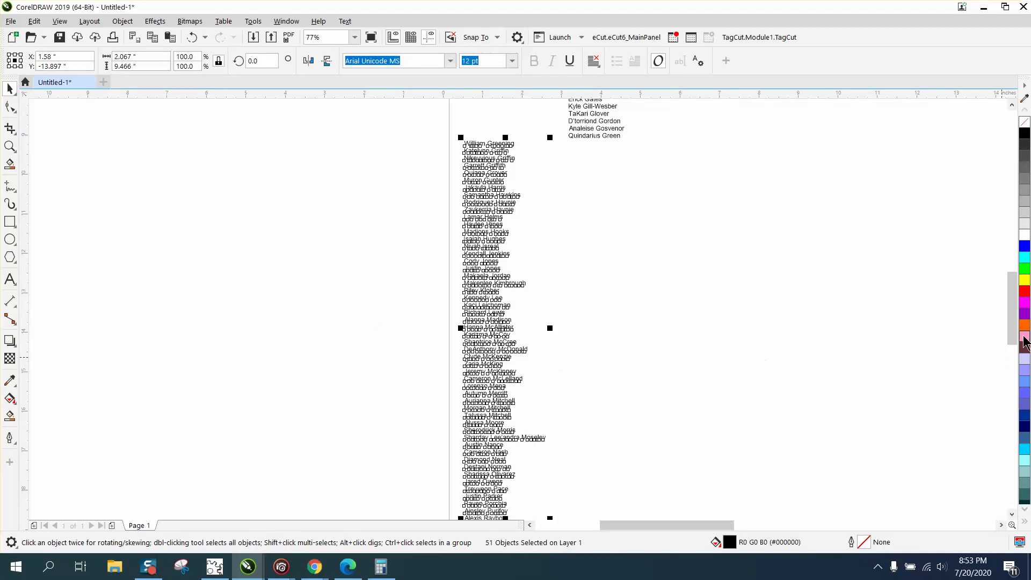
{"action": "scroll", "coordinate": [1014, 336], "scroll_direction": "down", "scroll_amount": 1}
{"action": "scroll", "coordinate": [1014, 333], "scroll_direction": "down", "scroll_amount": 1}
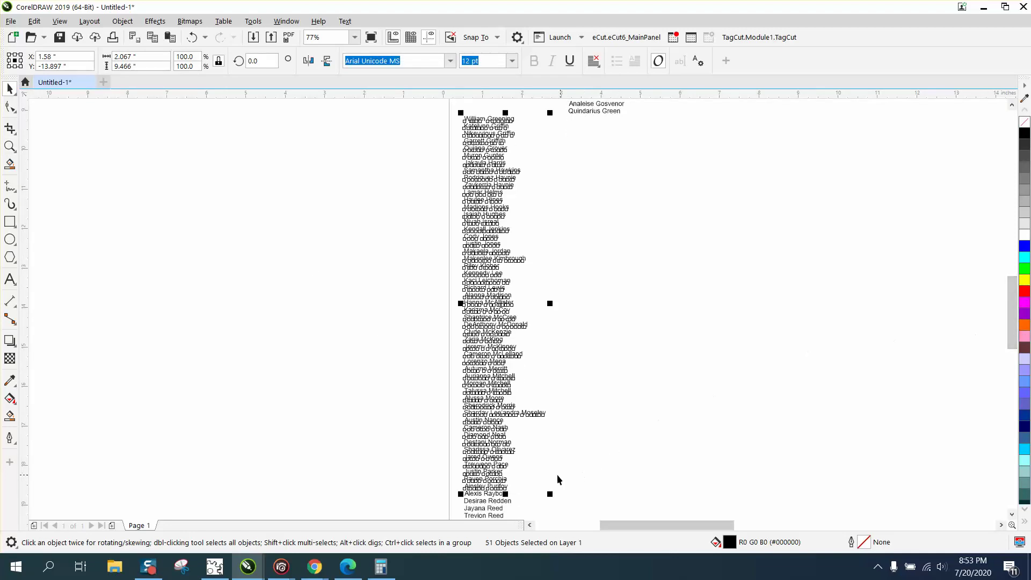
{"action": "left_click", "coordinate": [389, 458]}
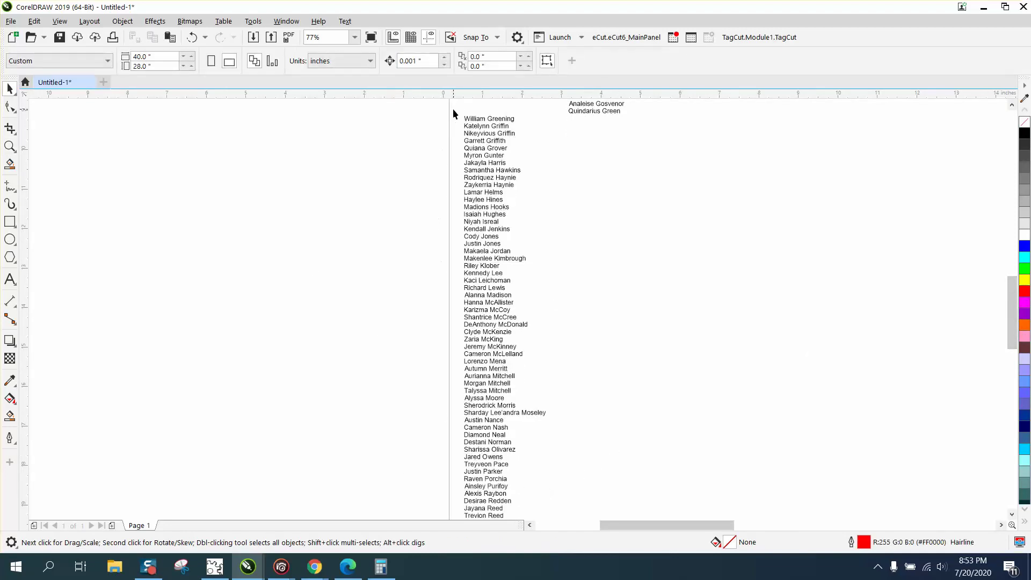
Reselect the next block of 50 names in the list.
{"action": "left_click_drag", "start_coordinate": [455, 113], "coordinate": [514, 421]}
{"action": "left_click_drag", "start_coordinate": [520, 472], "coordinate": [521, 474]}
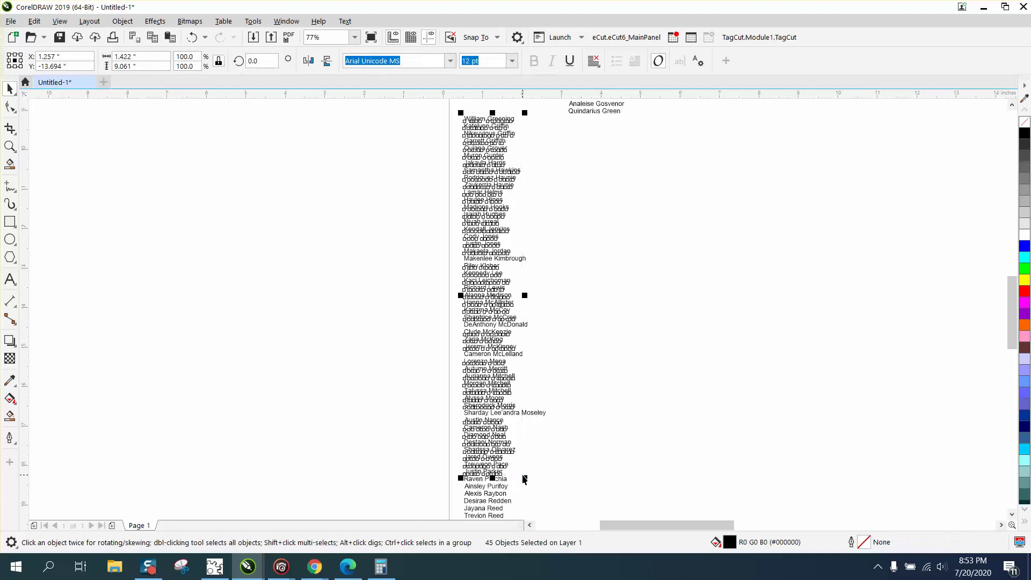
{"action": "left_click", "coordinate": [423, 429]}
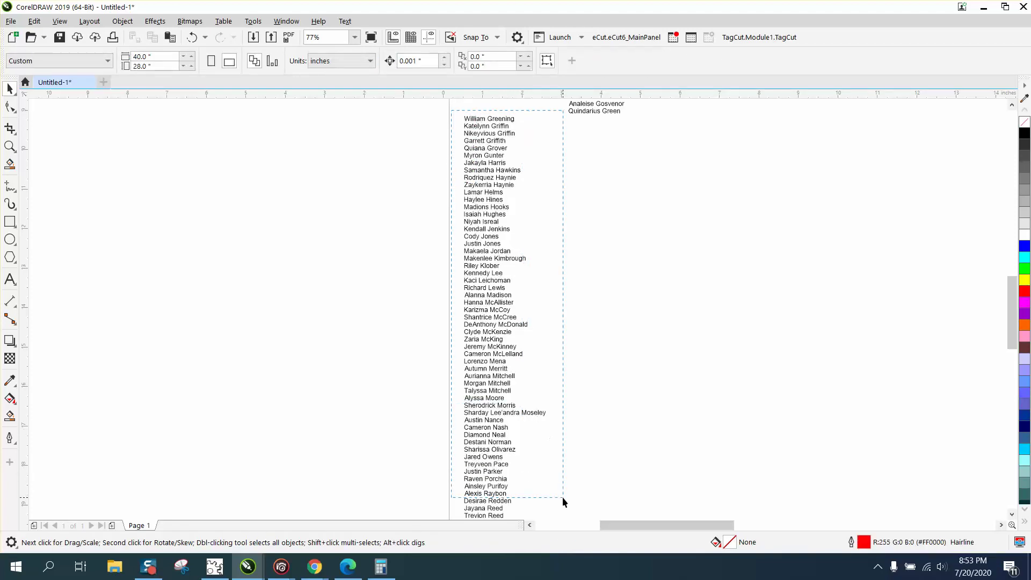
{"action": "left_click_drag", "start_coordinate": [562, 497], "coordinate": [562, 498]}
{"action": "left_click", "coordinate": [549, 471]}
{"action": "left_click_drag", "start_coordinate": [526, 476], "coordinate": [529, 493]}
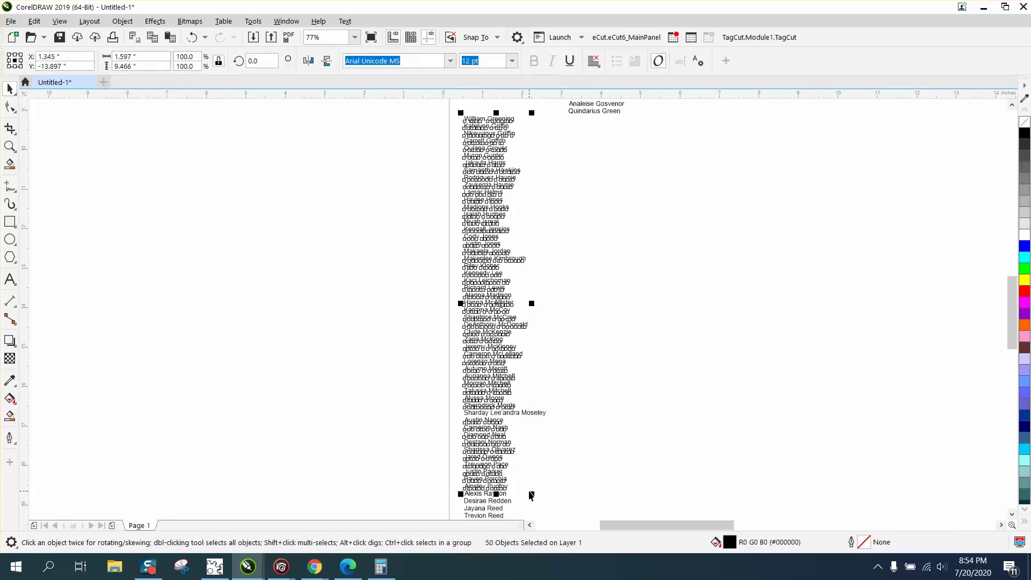
Try the 50 names beside the first column, then undo that move and deselect.
{"action": "scroll", "coordinate": [529, 495], "scroll_direction": "down", "scroll_amount": 2}
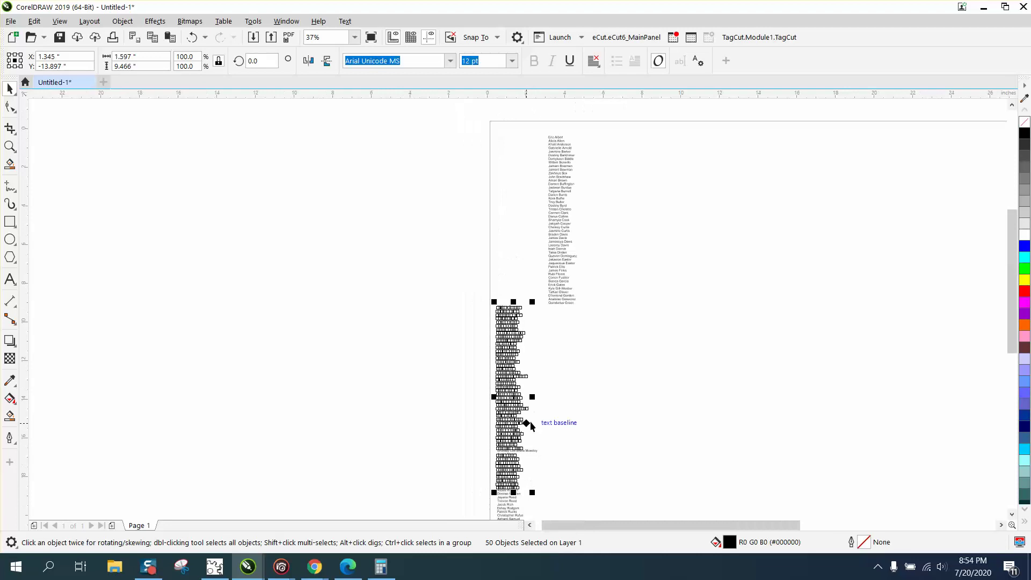
{"action": "left_click_drag", "start_coordinate": [513, 399], "coordinate": [591, 217]}
{"action": "scroll", "coordinate": [546, 331], "scroll_direction": "down", "scroll_amount": 2}
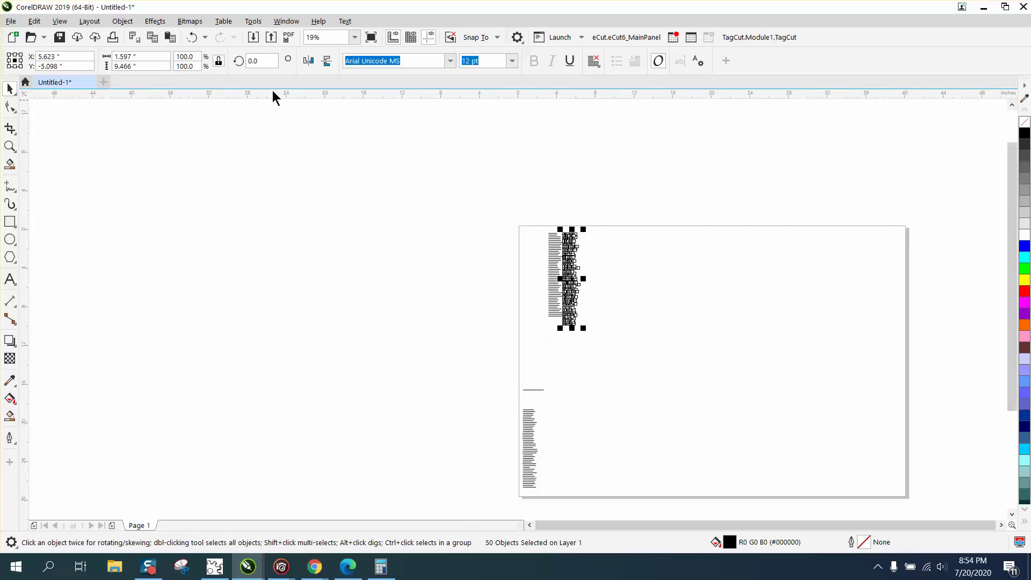
{"action": "left_click", "coordinate": [192, 37]}
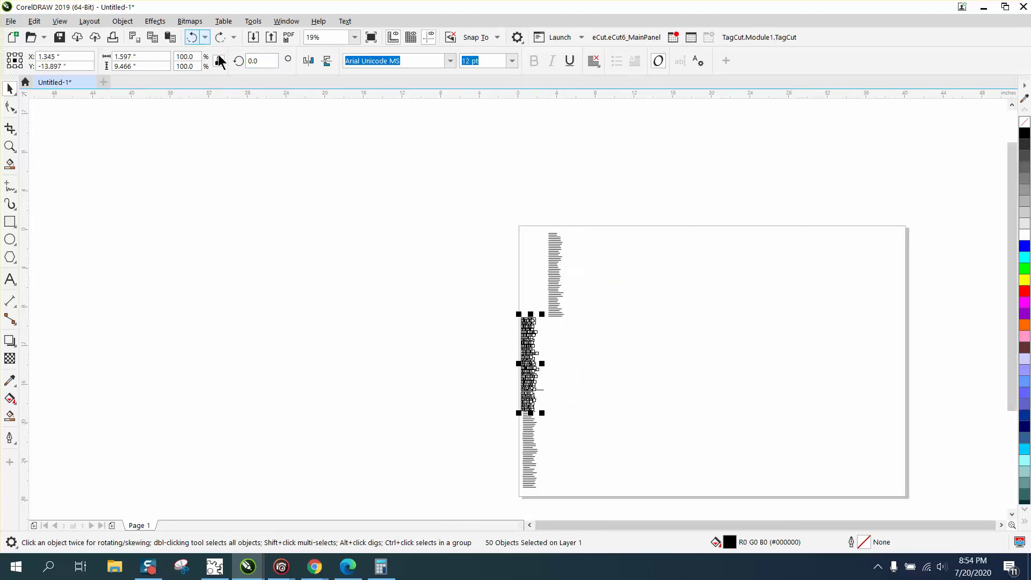
{"action": "left_click", "coordinate": [474, 343]}
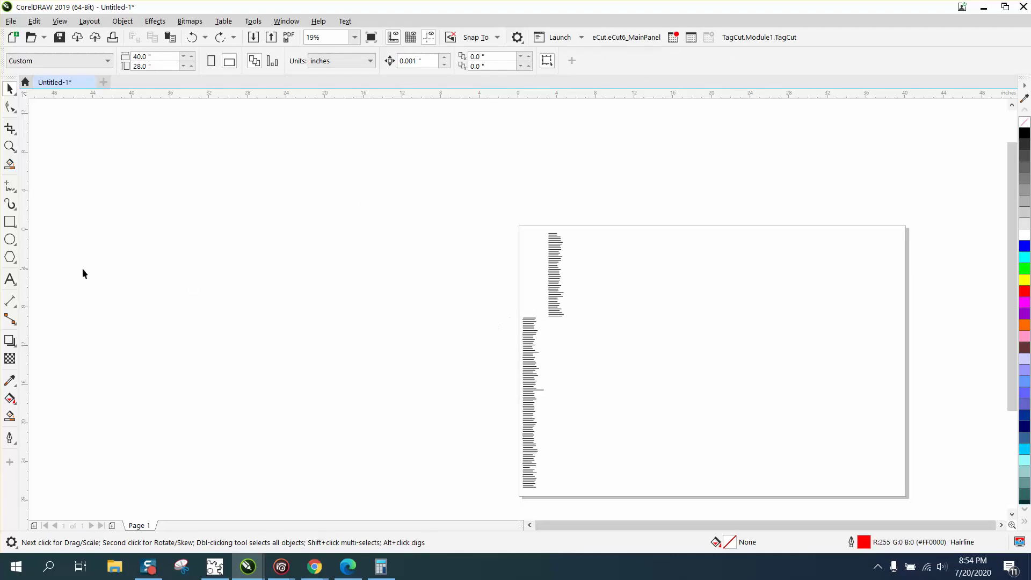
Move the next 47 names up beside the first column and select the remaining 48 names.
{"action": "left_click_drag", "start_coordinate": [506, 312], "coordinate": [546, 406]}
{"action": "left_click_drag", "start_coordinate": [532, 367], "coordinate": [581, 278]}
{"action": "left_click_drag", "start_coordinate": [504, 386], "coordinate": [614, 295]}
Zoom in on the name columns and select all three of them.
{"action": "left_click", "coordinate": [10, 146]}
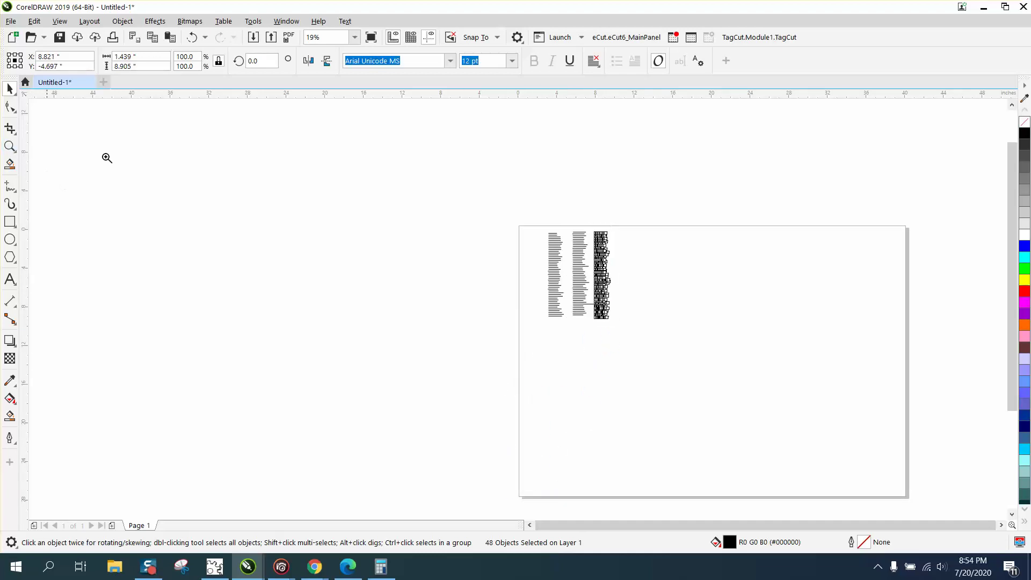
{"action": "left_click", "coordinate": [727, 396]}
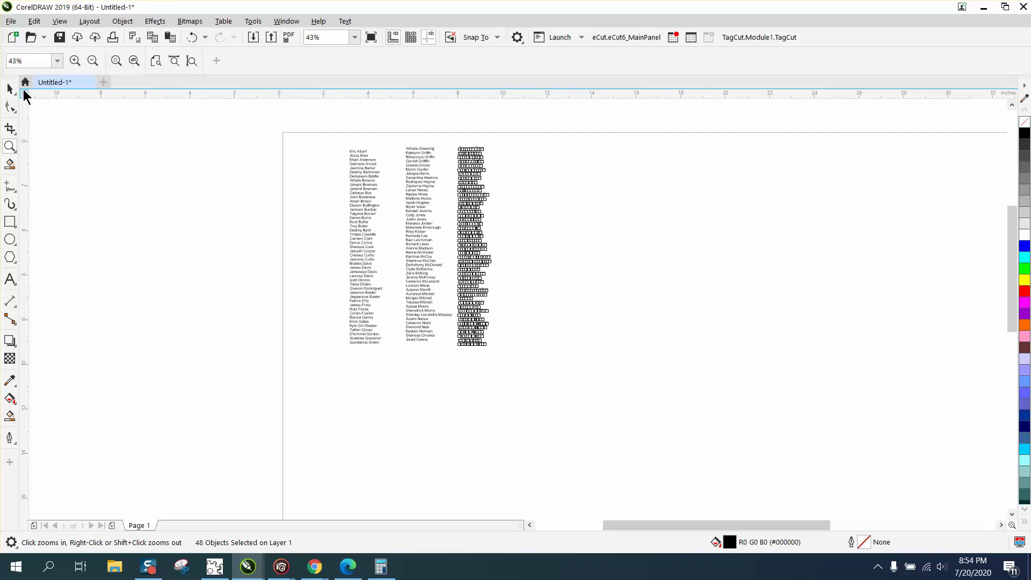
{"action": "left_click", "coordinate": [9, 89]}
{"action": "left_click_drag", "start_coordinate": [343, 141], "coordinate": [564, 380]}
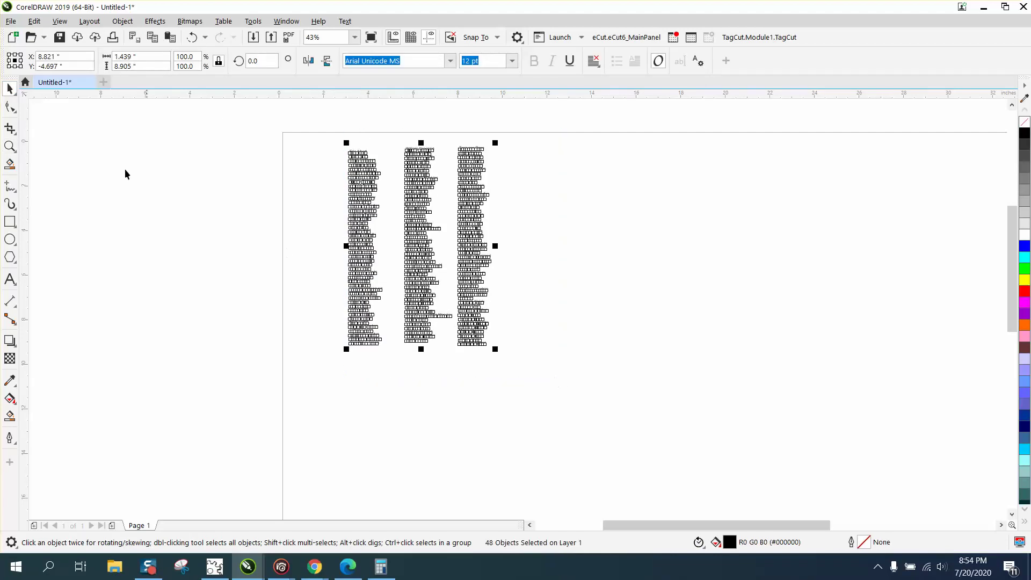
Set the page size to 11 × 14 inches.
{"action": "left_click", "coordinate": [68, 144]}
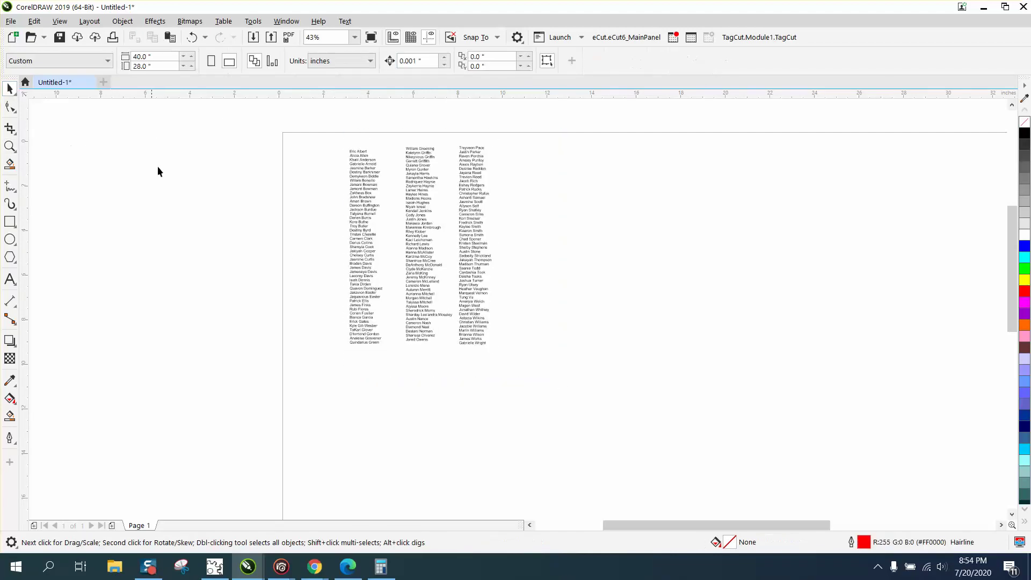
{"action": "left_click", "coordinate": [155, 56]}
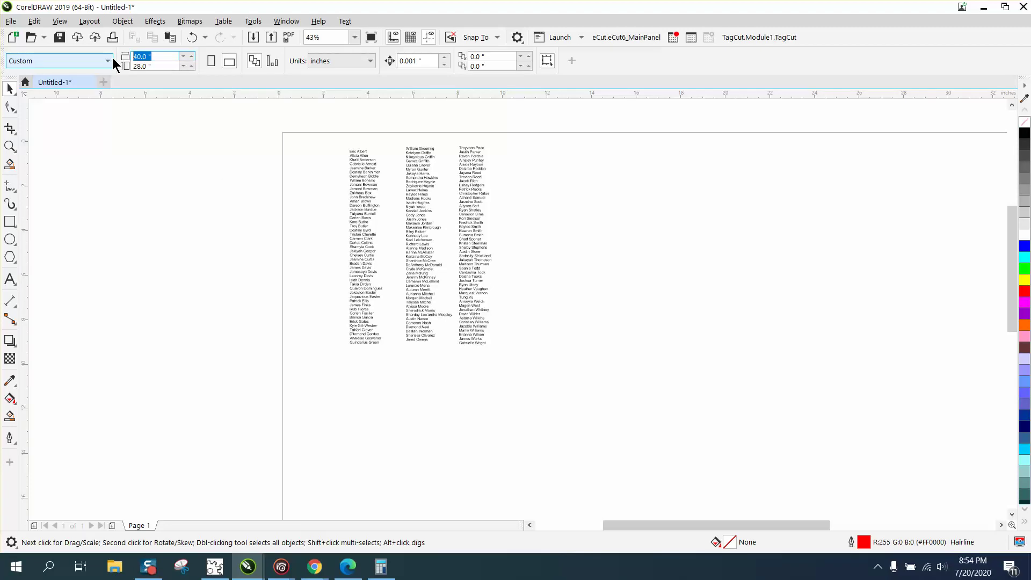
{"action": "type", "text": "11"}
{"action": "key", "text": "Tab"}
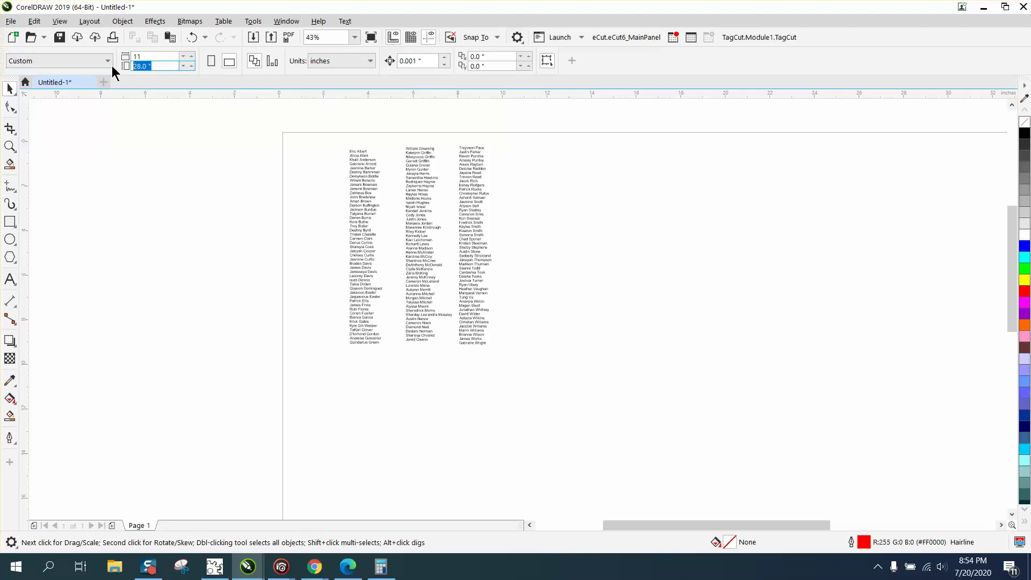
{"action": "type", "text": "14"}
{"action": "key", "text": "Return"}
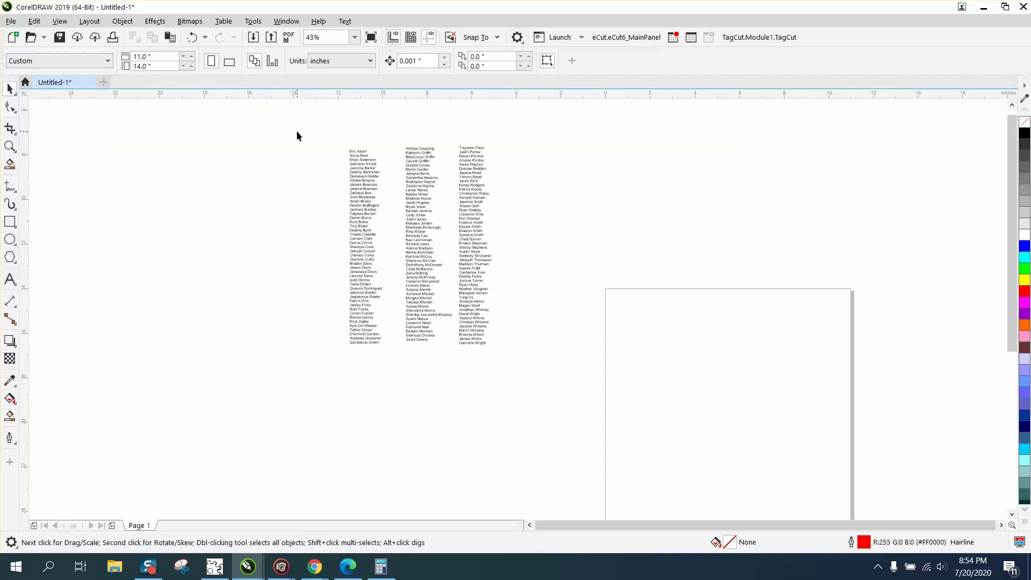
Break each of the three name columns into lines and regroup them (47, 47, 48).
{"action": "left_click", "coordinate": [357, 161]}
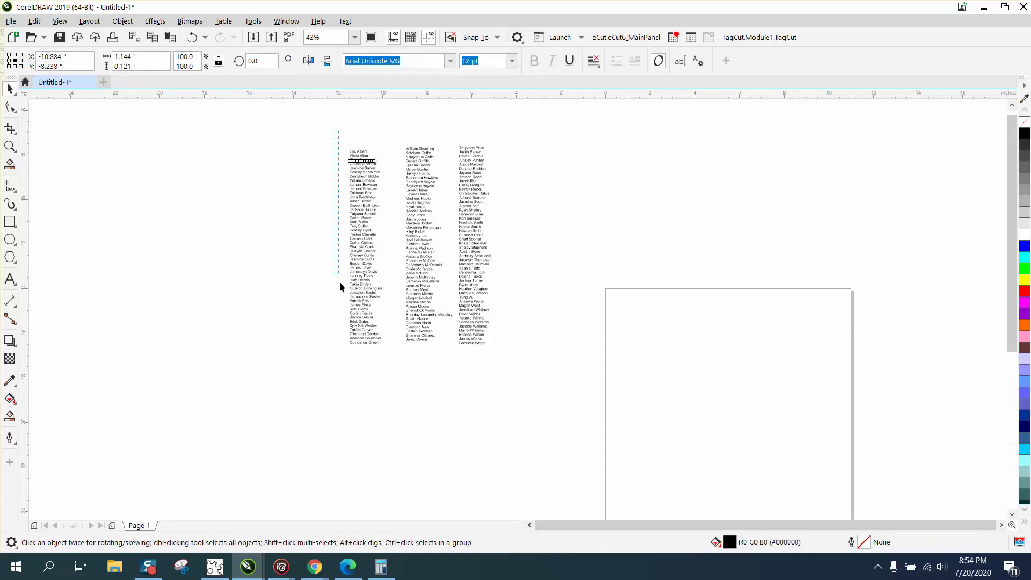
{"action": "key", "text": "ctrl+k"}
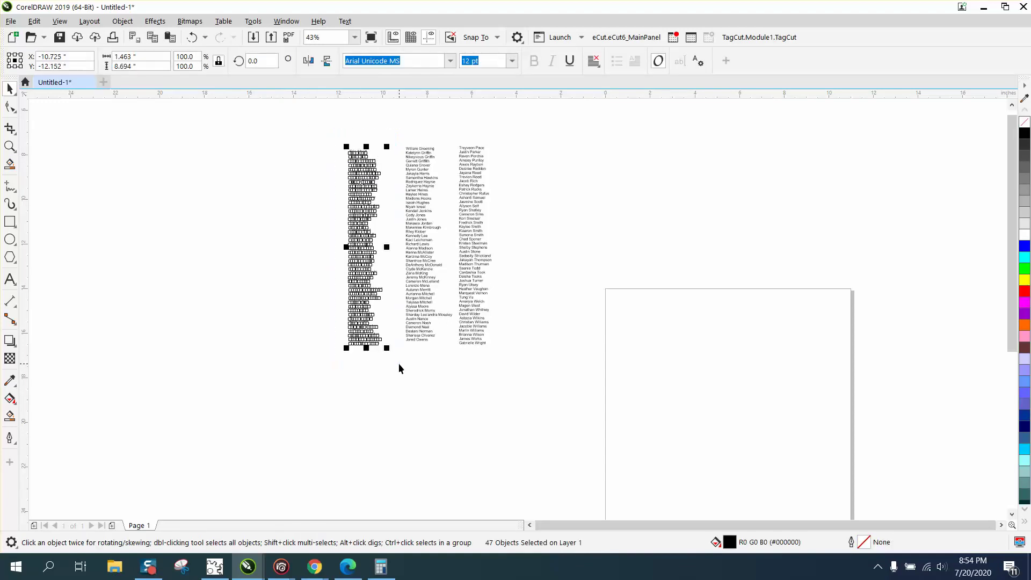
{"action": "key", "text": "ctrl+g"}
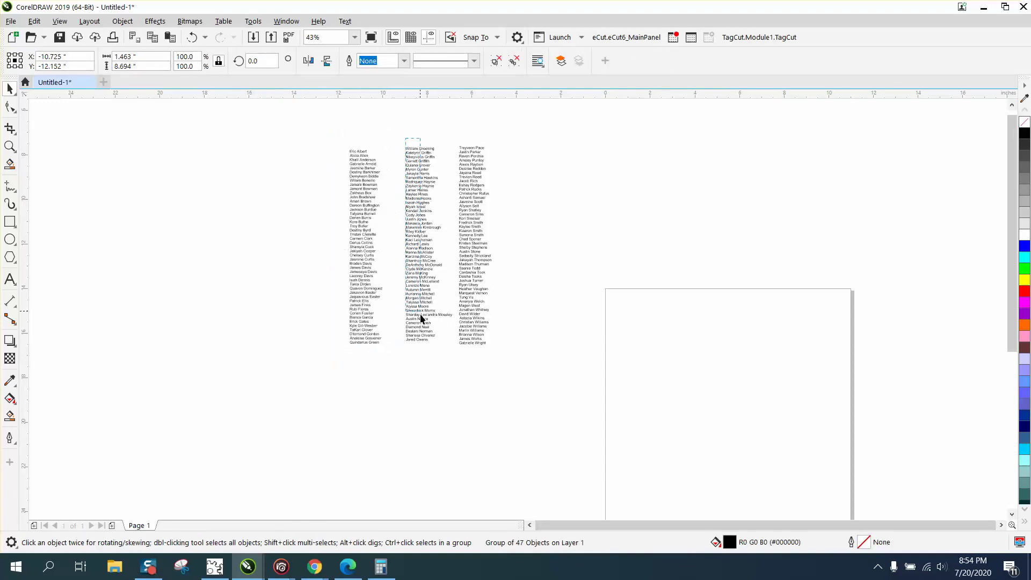
{"action": "left_click", "coordinate": [456, 355]}
{"action": "key", "text": "ctrl+k"}
{"action": "key", "text": "ctrl+g"}
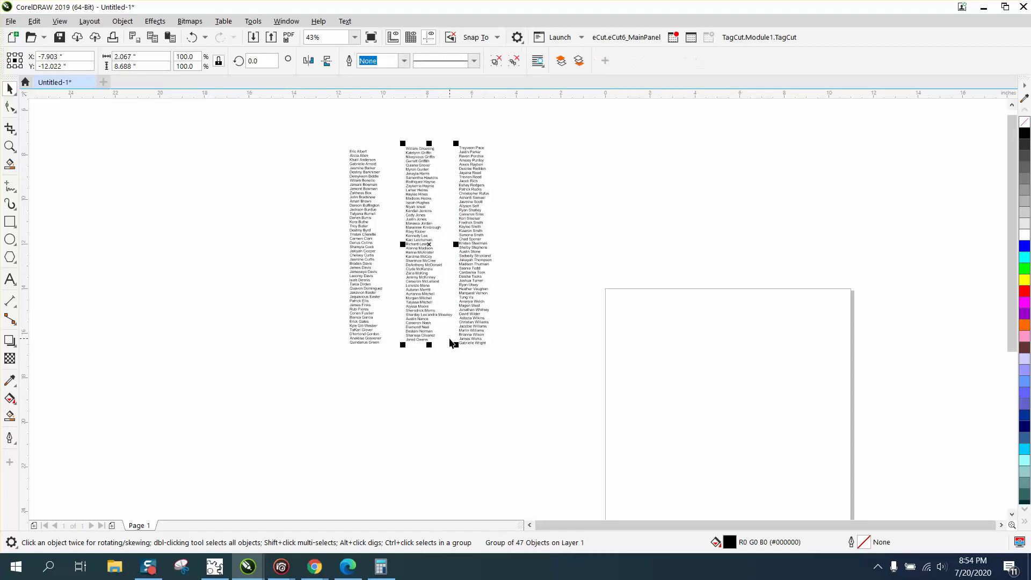
{"action": "left_click", "coordinate": [476, 340]}
{"action": "key", "text": "ctrl+k"}
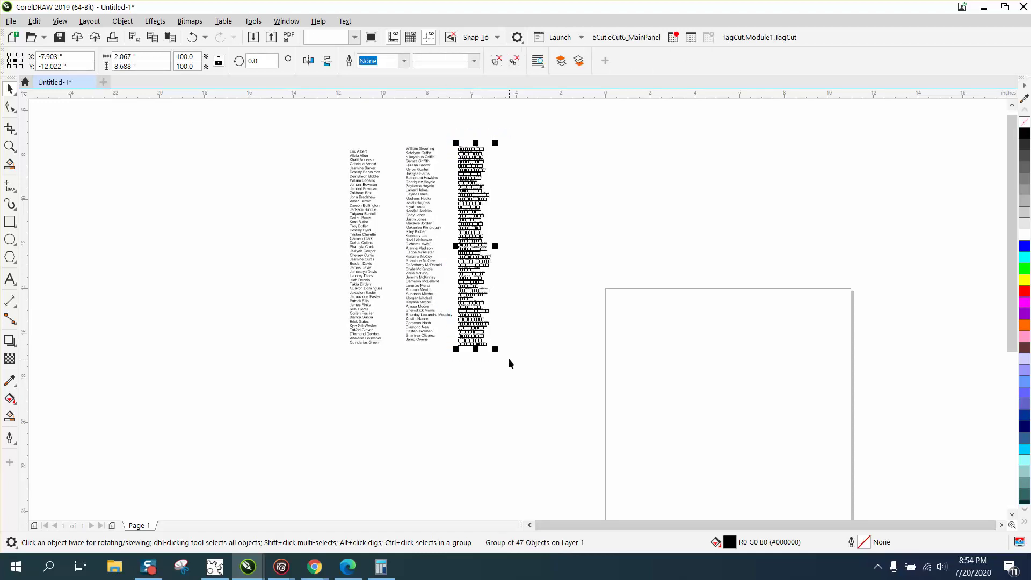
{"action": "key", "text": "ctrl+g"}
Move the three name columns onto the page and enlarge them to about 144%.
{"action": "scroll", "coordinate": [339, 325], "scroll_direction": "down", "scroll_amount": 2}
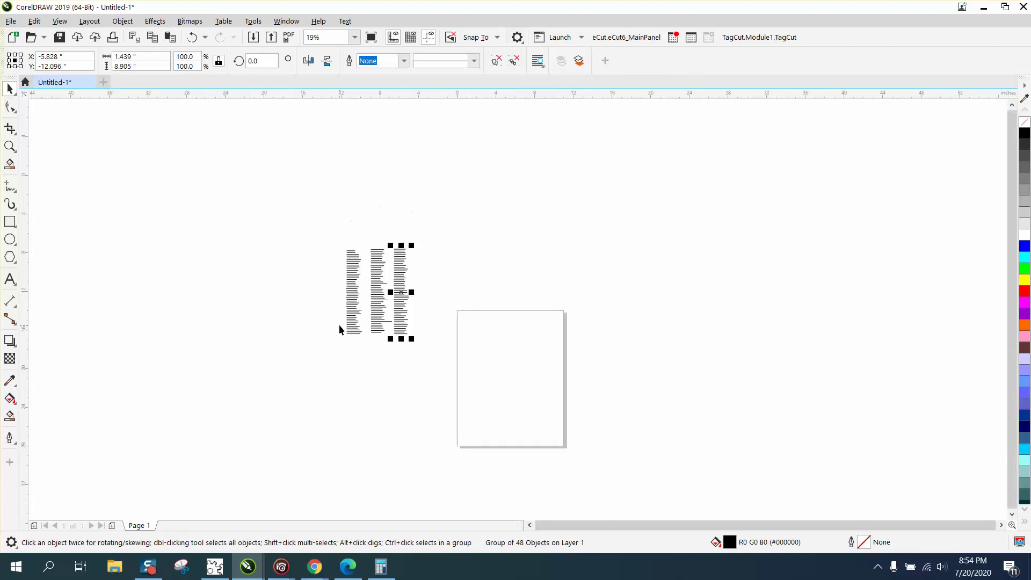
{"action": "left_click_drag", "start_coordinate": [337, 241], "coordinate": [448, 361]}
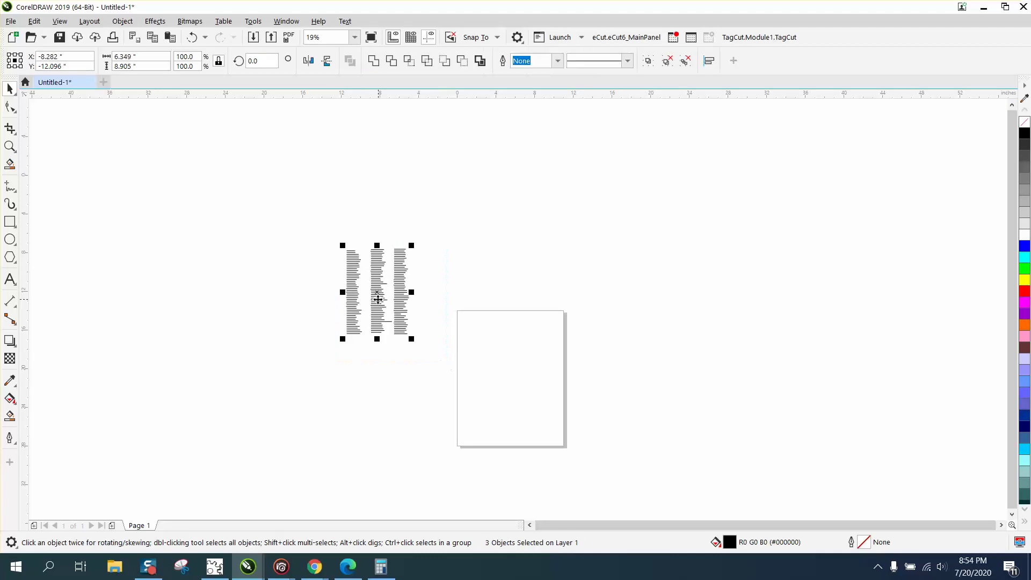
{"action": "left_click_drag", "start_coordinate": [380, 299], "coordinate": [492, 364]}
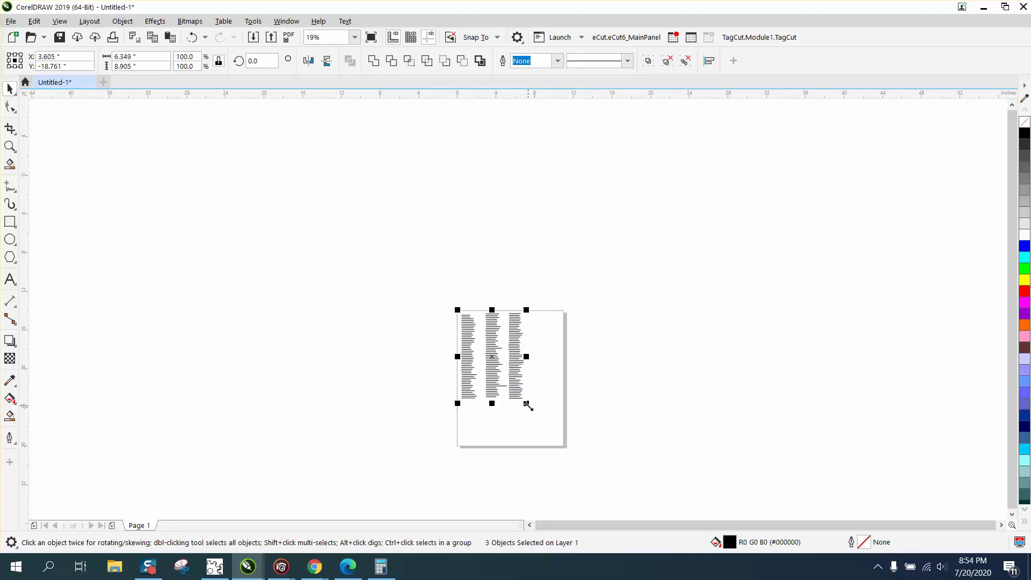
{"action": "left_click_drag", "start_coordinate": [527, 404], "coordinate": [584, 446]}
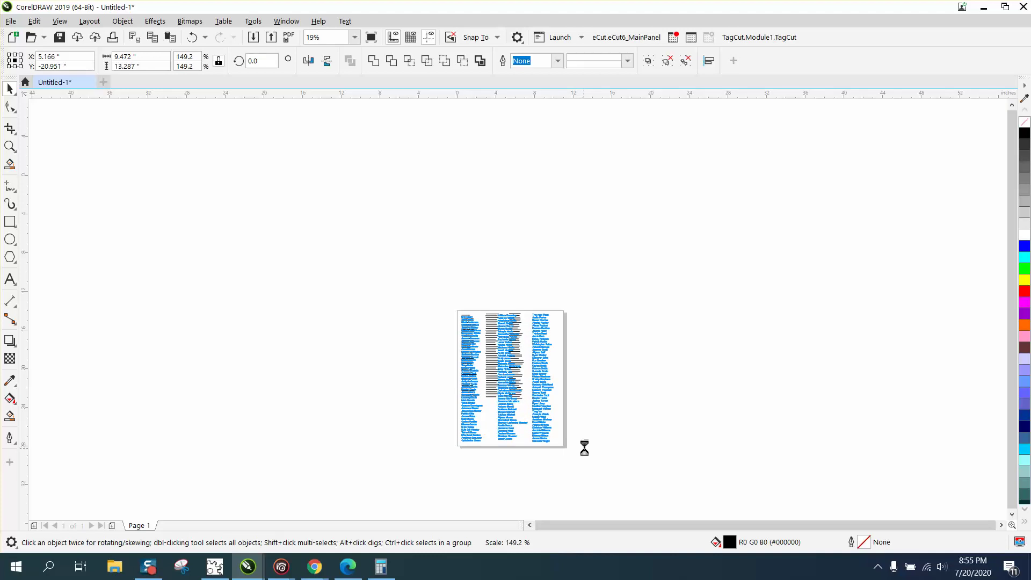
Align the columns' tops, group them, and center the group on the page.
{"action": "left_click", "coordinate": [9, 146]}
{"action": "left_click_drag", "start_coordinate": [442, 297], "coordinate": [651, 451]}
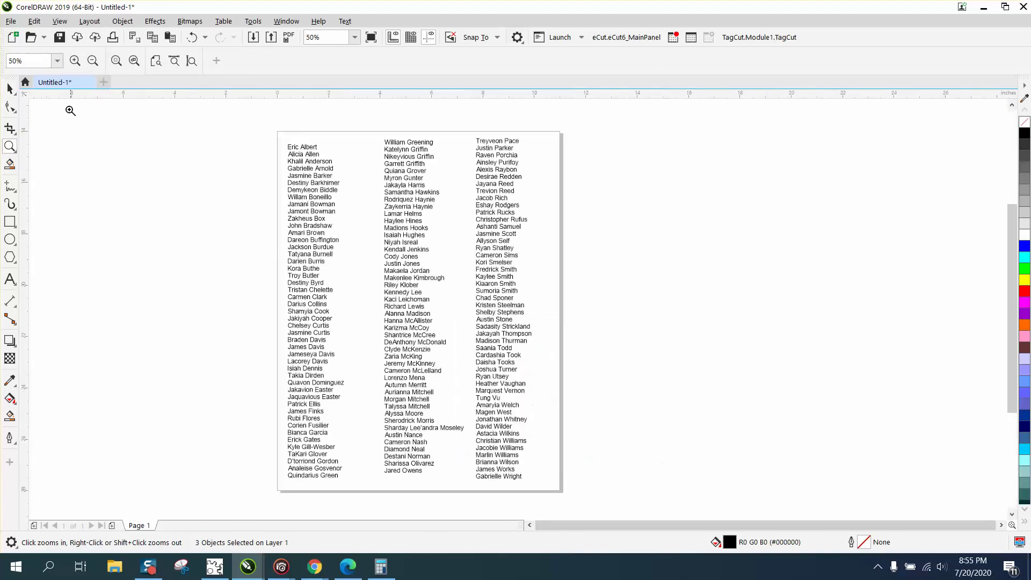
{"action": "left_click", "coordinate": [10, 89]}
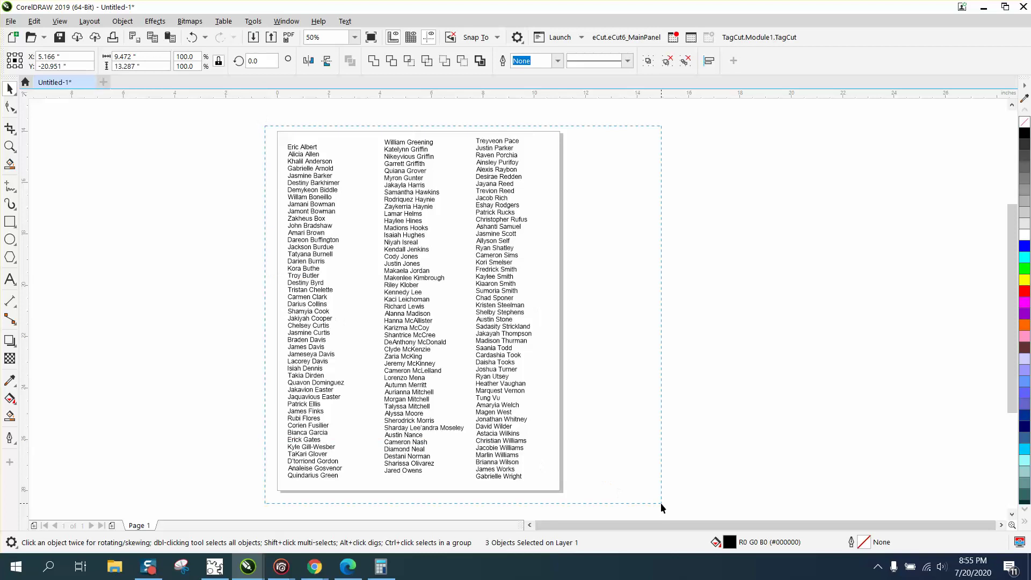
{"action": "key", "text": "t"}
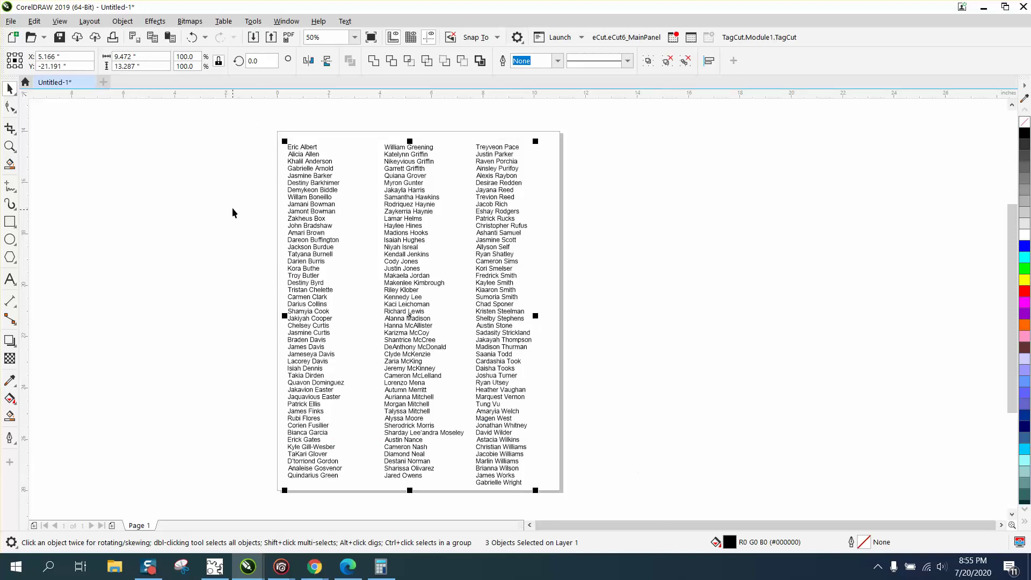
{"action": "key", "text": "ctrl+g"}
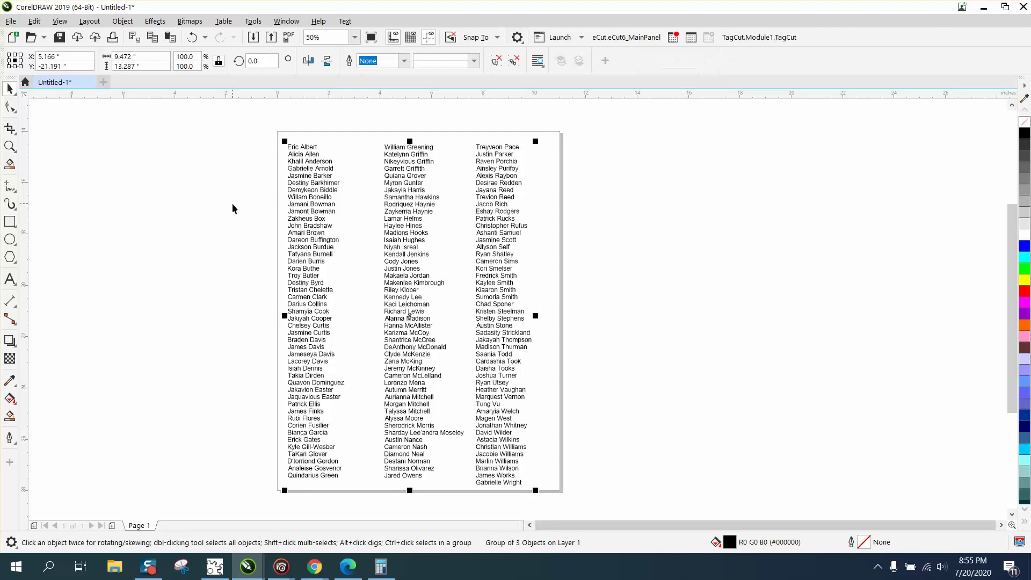
{"action": "key", "text": "p"}
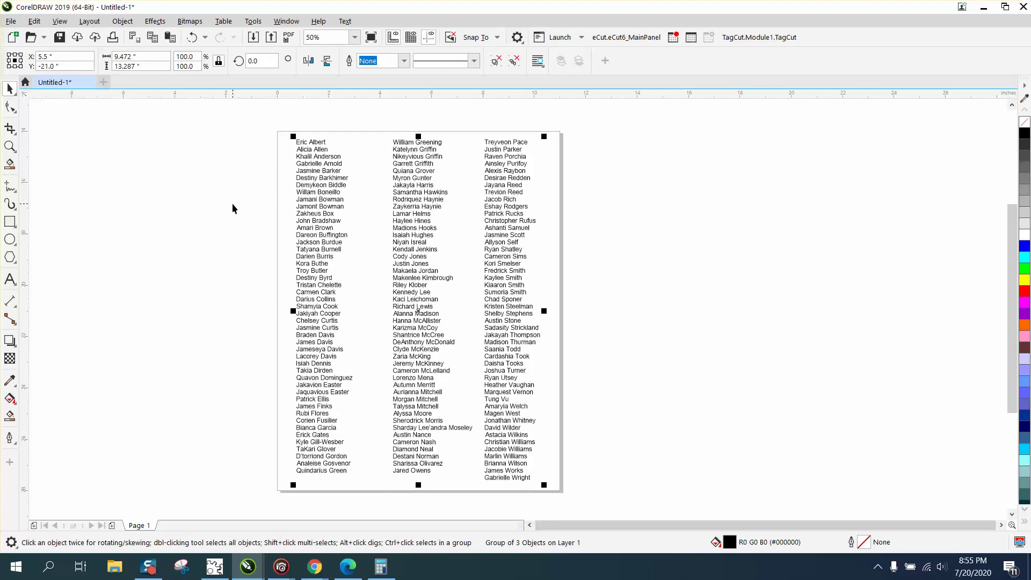
{"action": "left_click", "coordinate": [586, 334]}
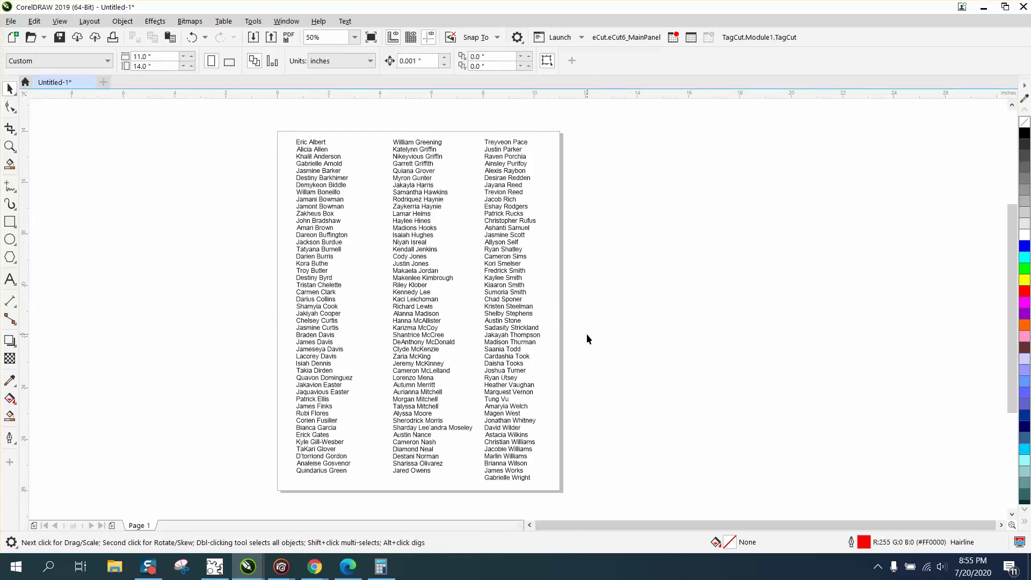